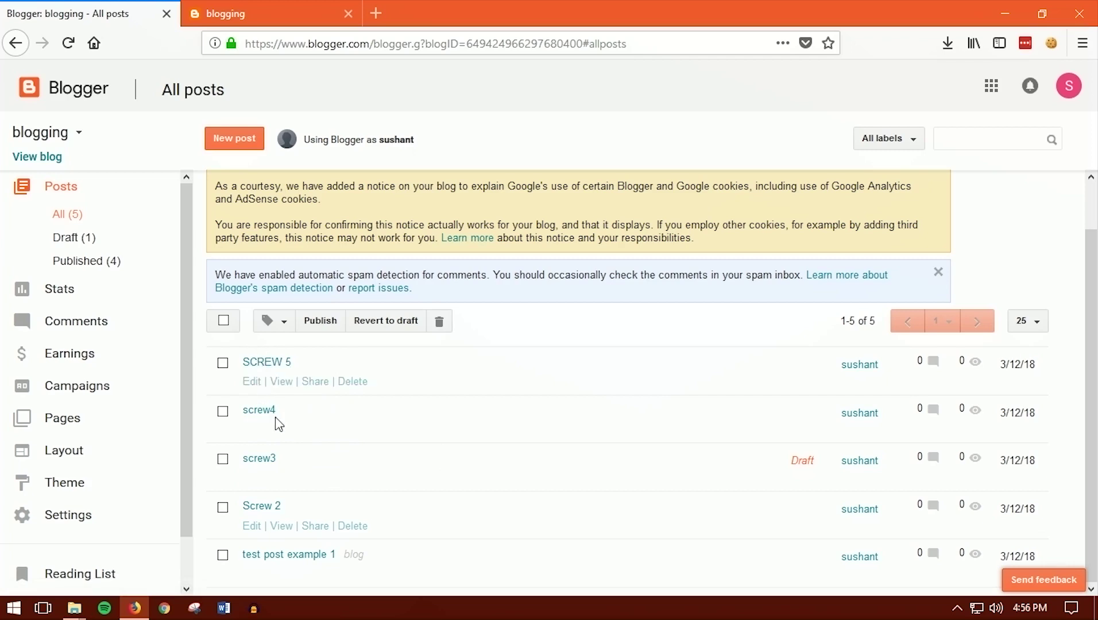
Step: Check the live blog's navigation menu and open the SCREW 5 post for editing in a new browser tab
left_click(259, 20)
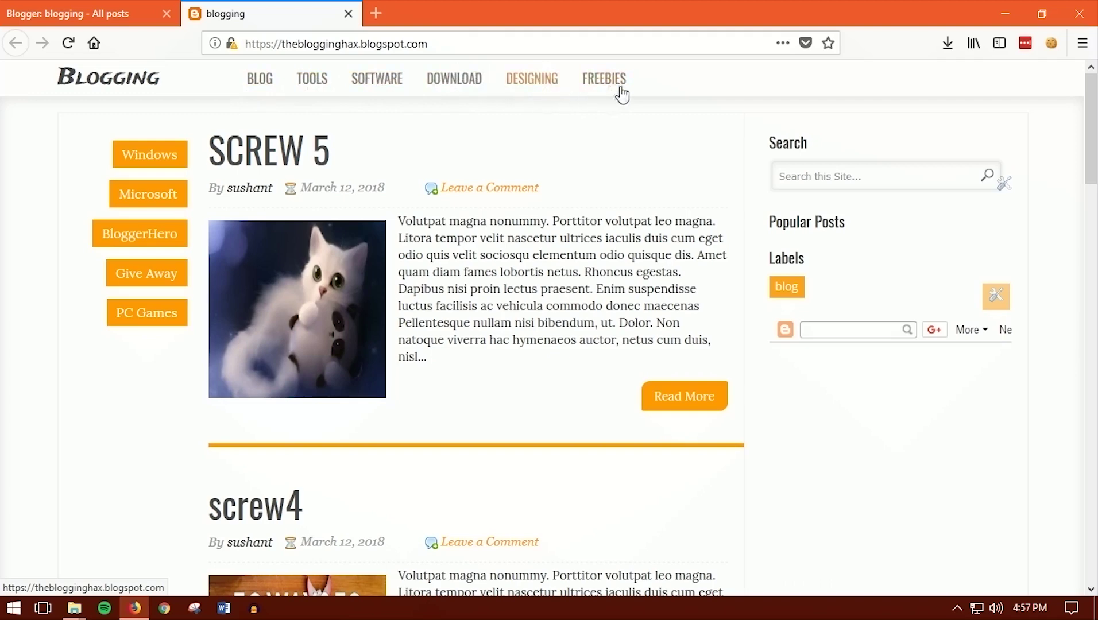
left_click(111, 7)
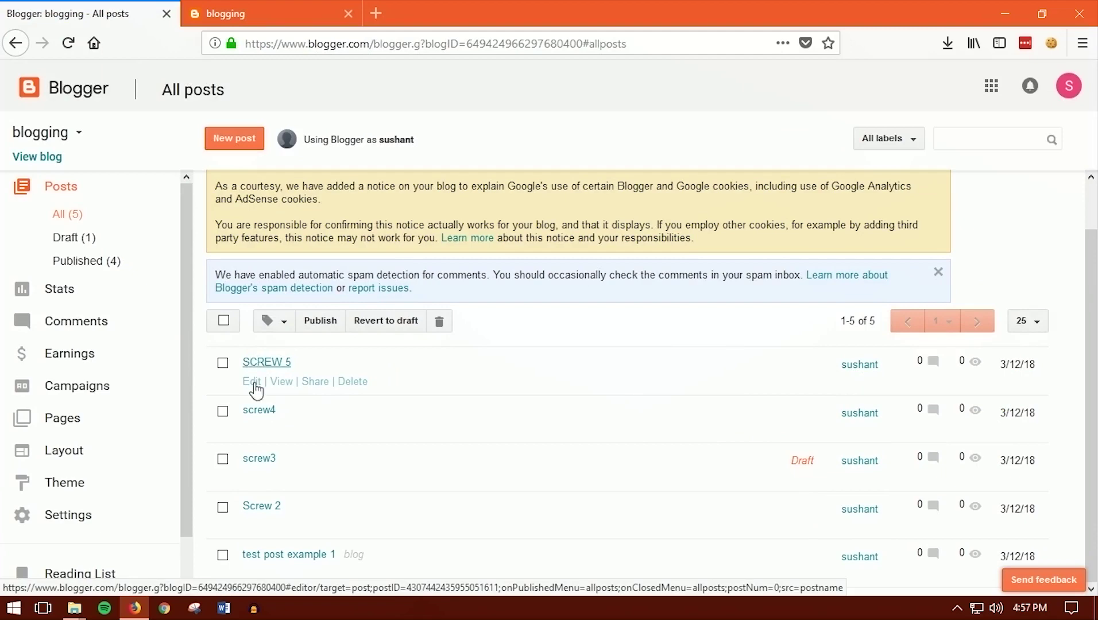
middle_click(256, 363)
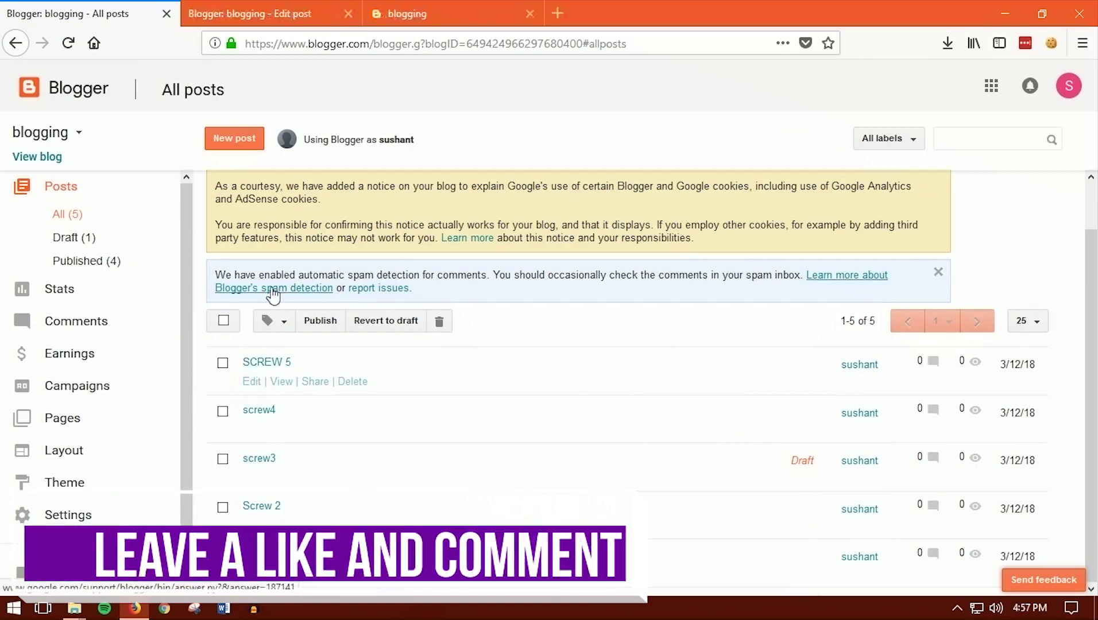
left_click(258, 19)
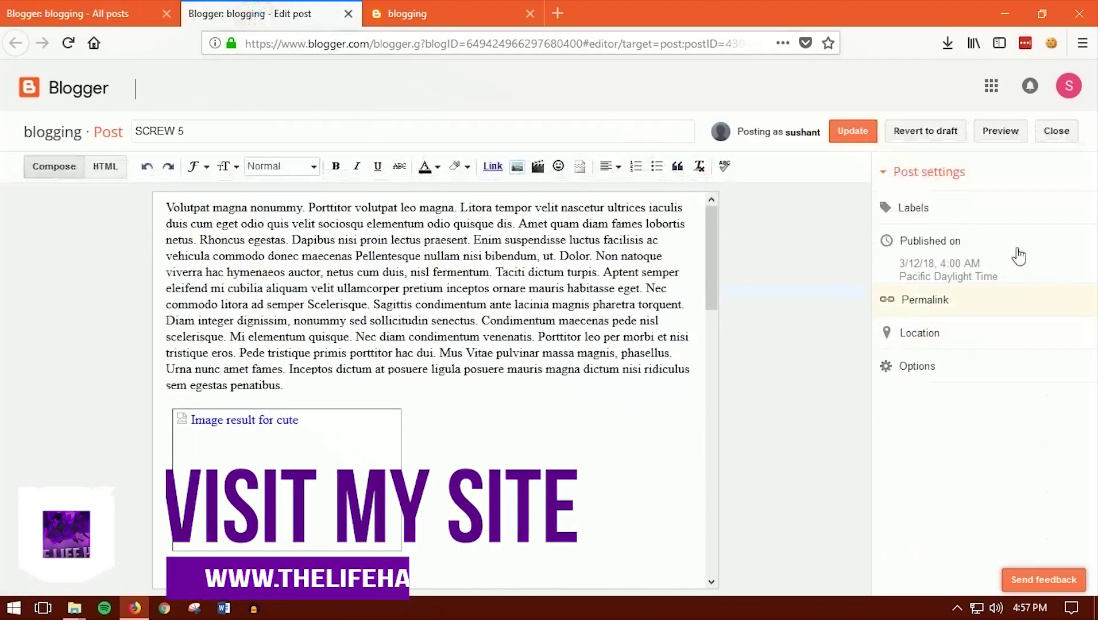
Step: Assign the label "freebies" to the SCREW 5 post, matching the name of the blog's menu item
left_click(919, 208)
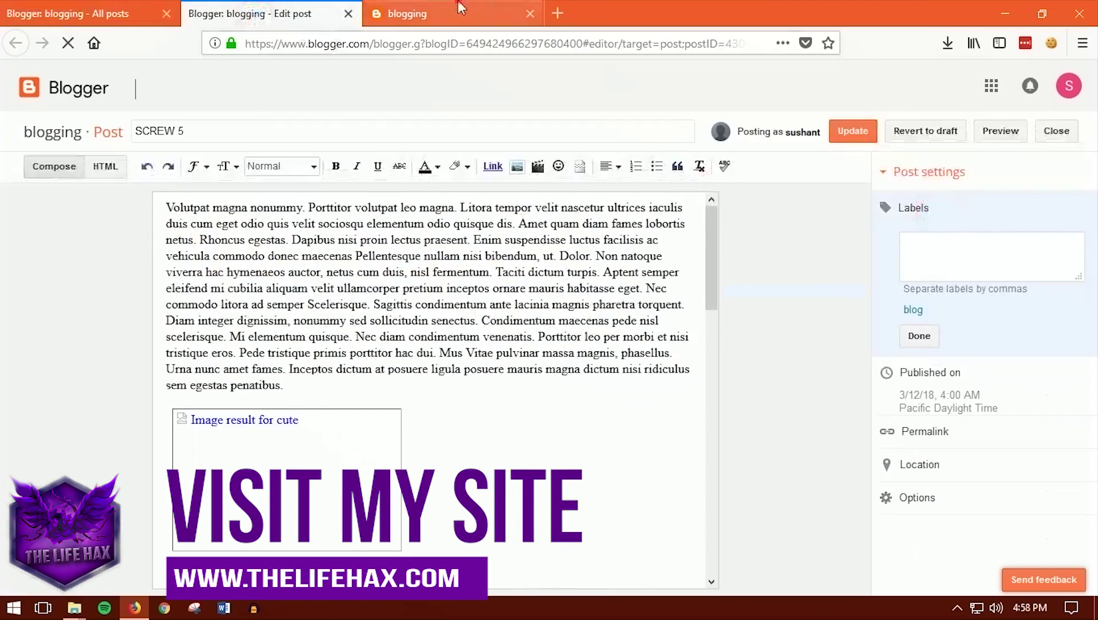
left_click(414, 13)
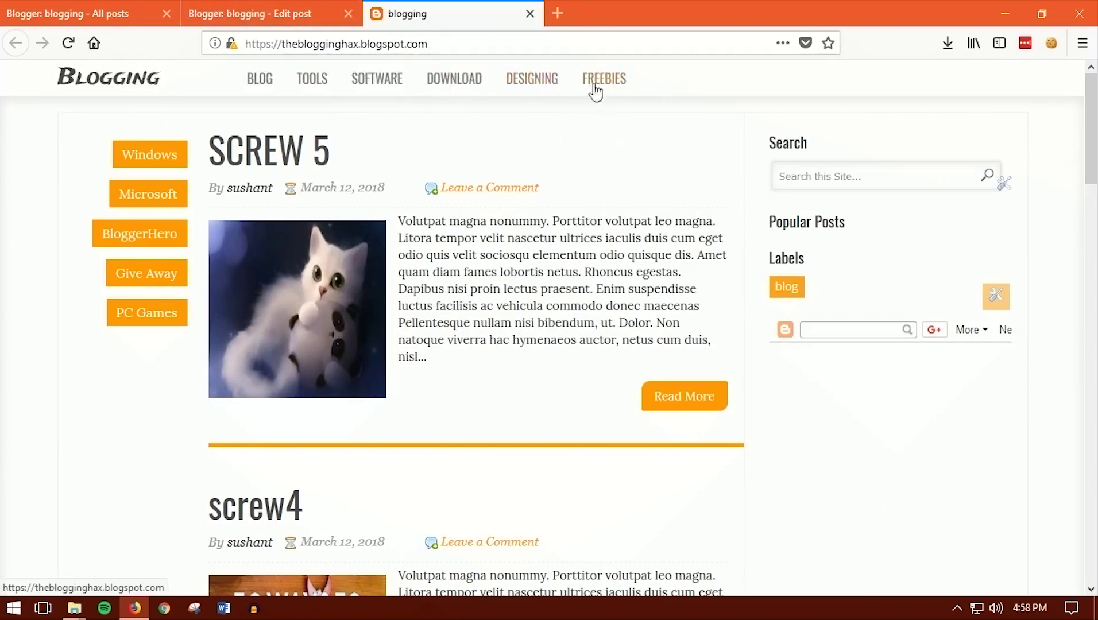
left_click(253, 13)
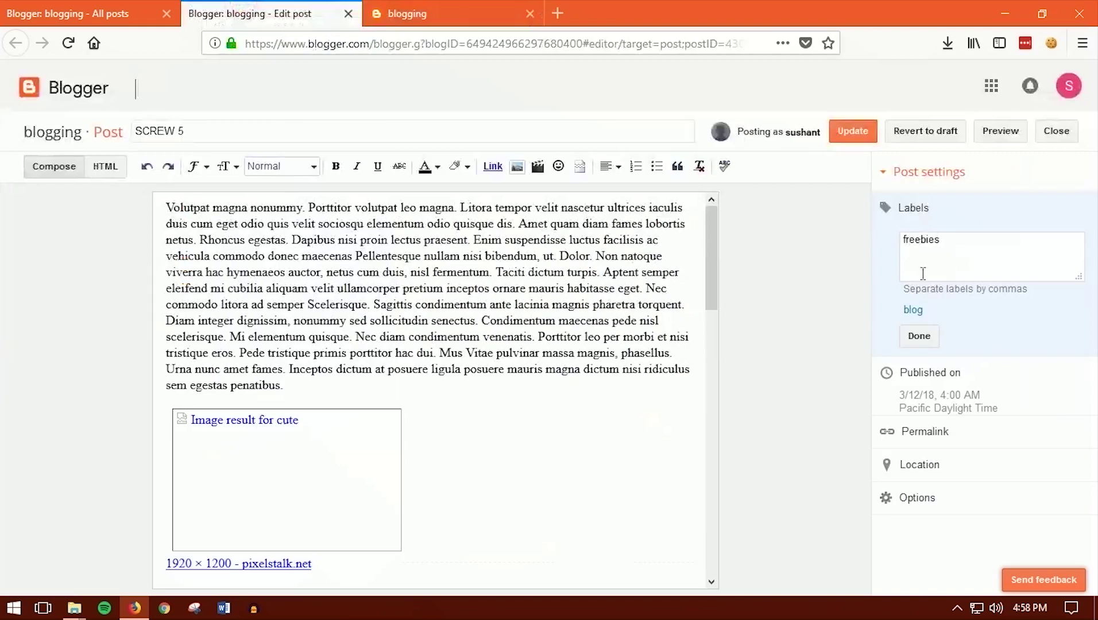
left_click(919, 336)
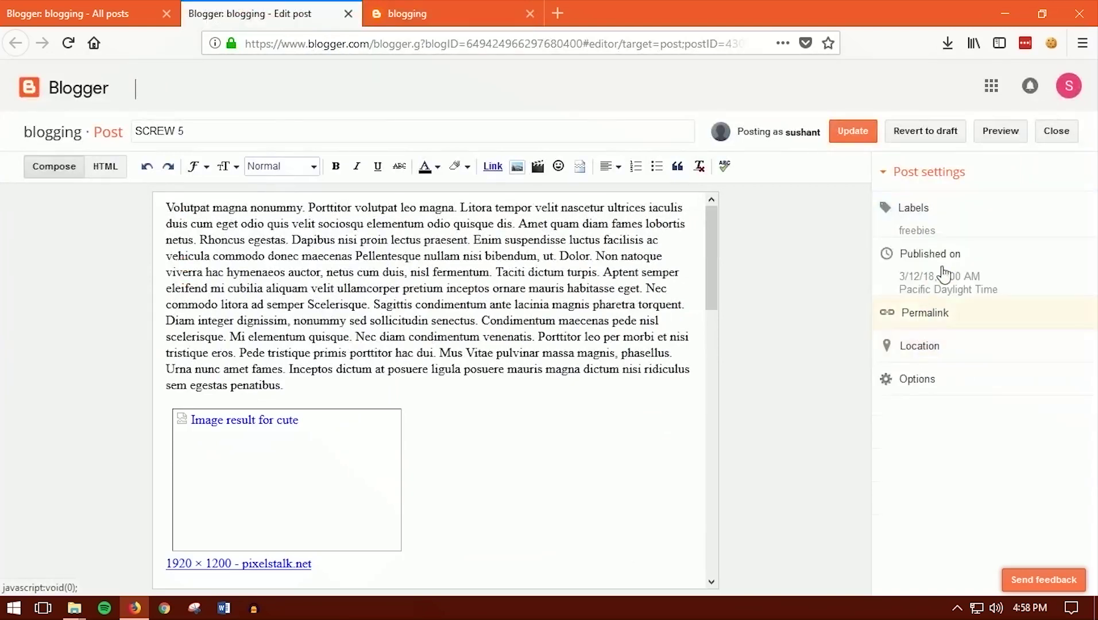
left_click(984, 221)
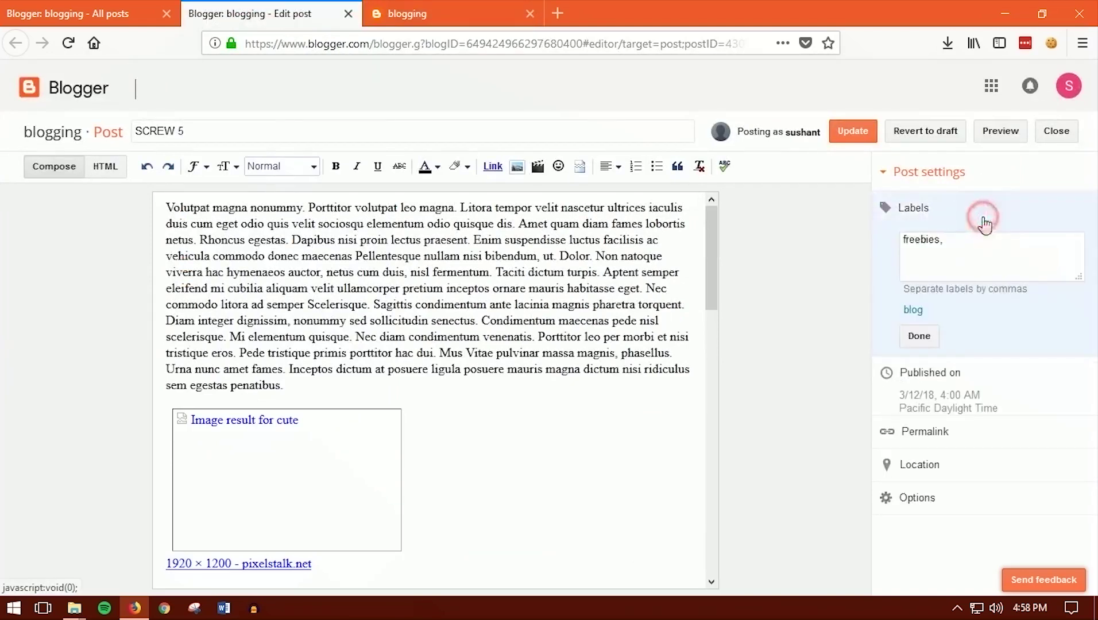
left_click(919, 317)
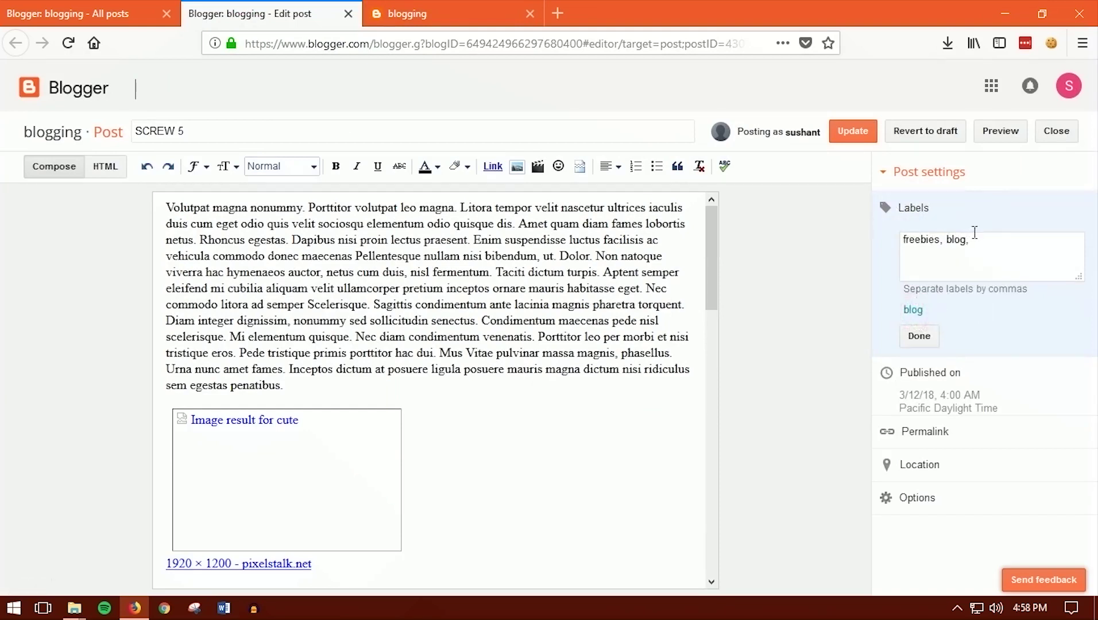
left_click(993, 251)
left_click_drag(968, 240, 940, 239)
key("BackSpace")
Step: Confirm the label entry, update the SCREW 5 post and check its label in the post list
left_click(919, 337)
left_click(844, 138)
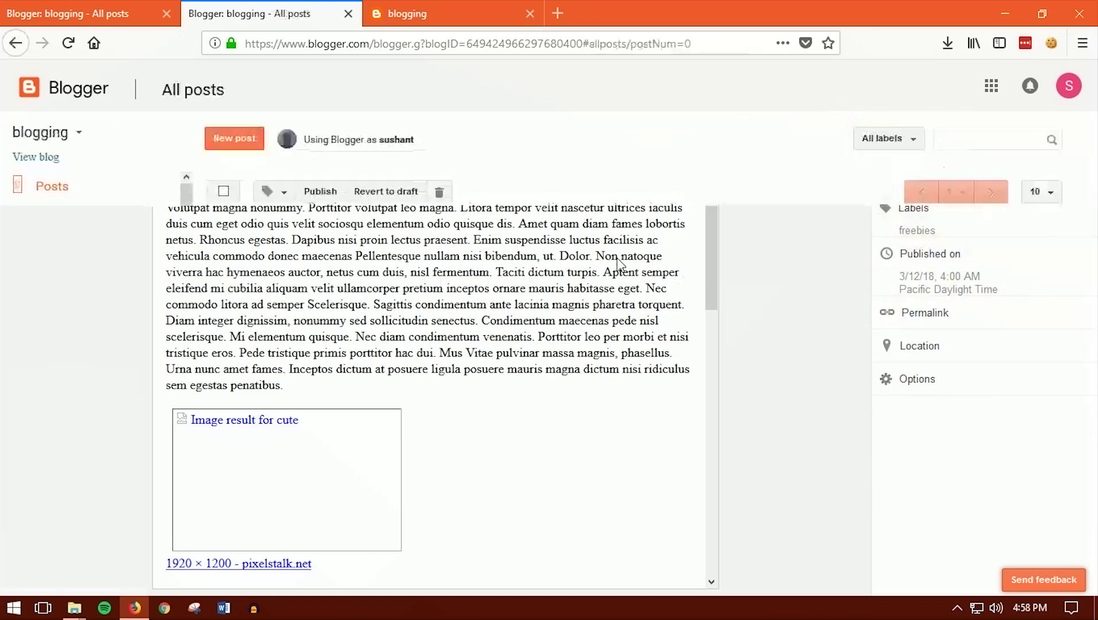
scroll(326, 387, "down", 1)
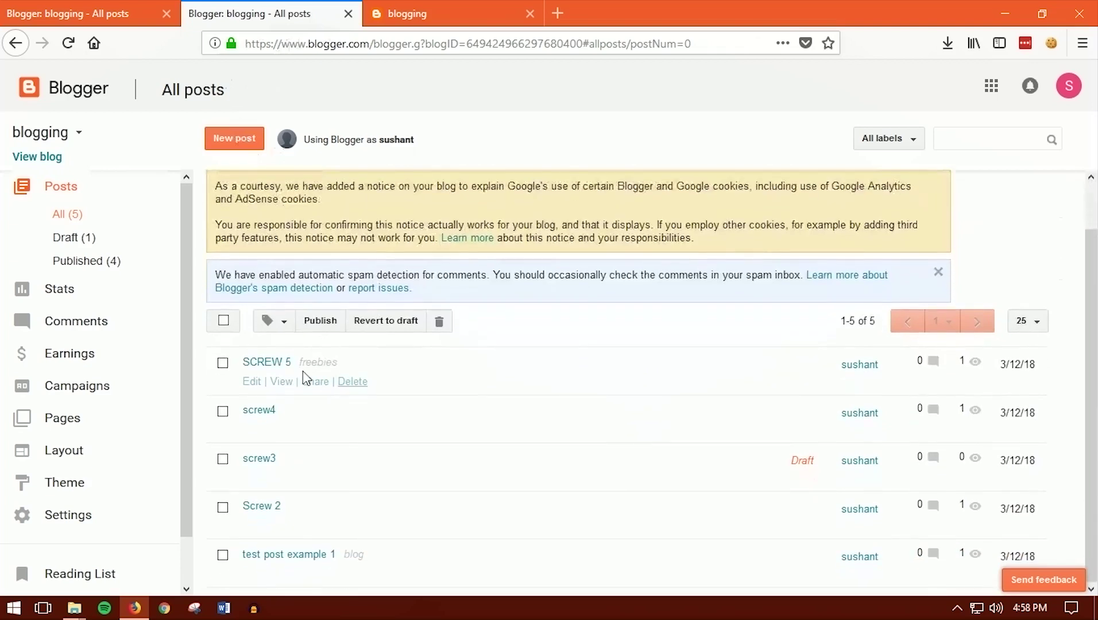
left_click_drag(298, 362, 333, 365)
left_click(428, 363)
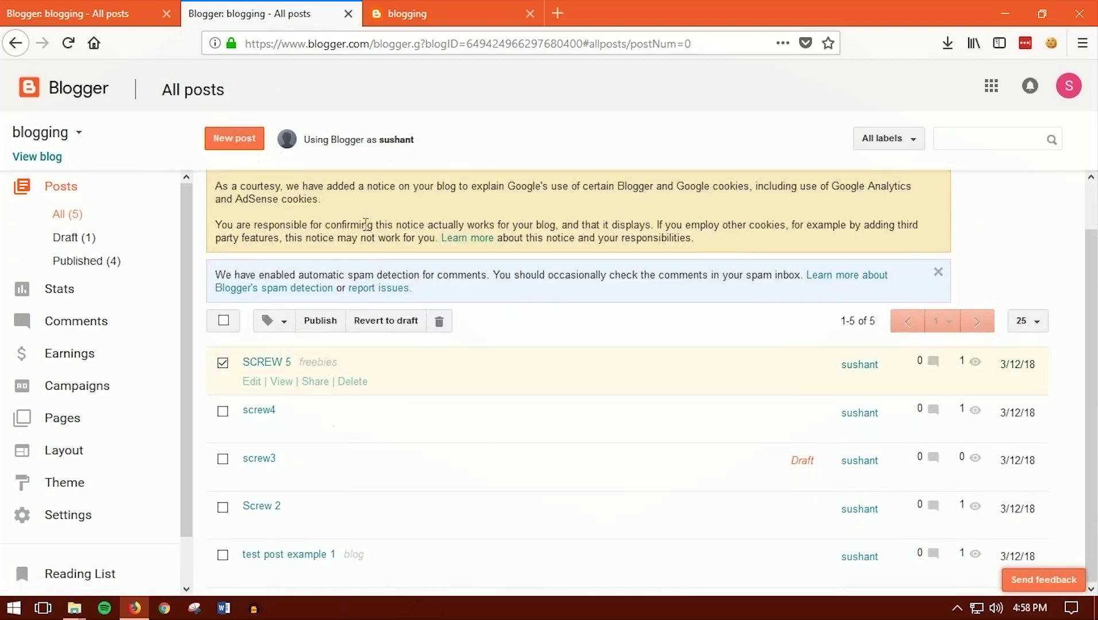
Step: Create a new label "download" and apply it to the screw4 post from the post list
left_click(428, 16)
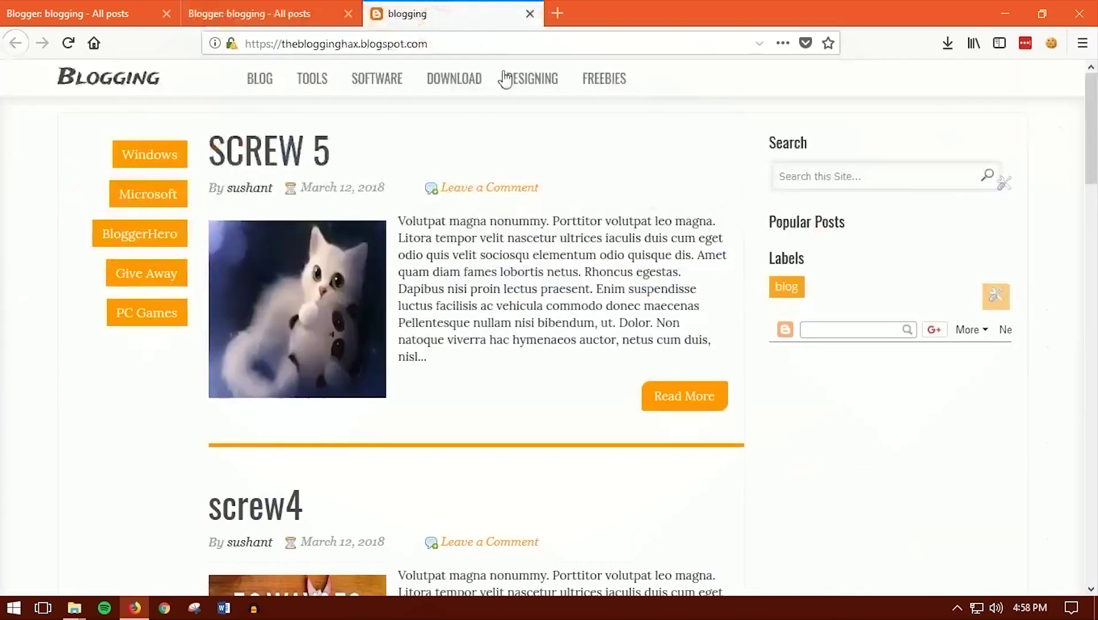
left_click(314, 17)
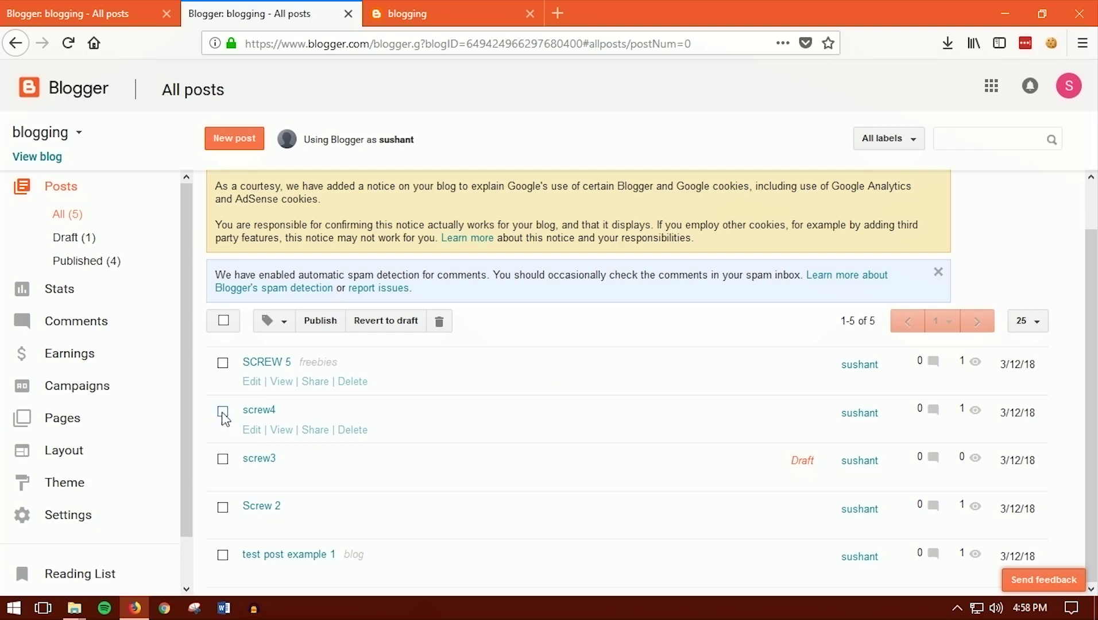
left_click(223, 411)
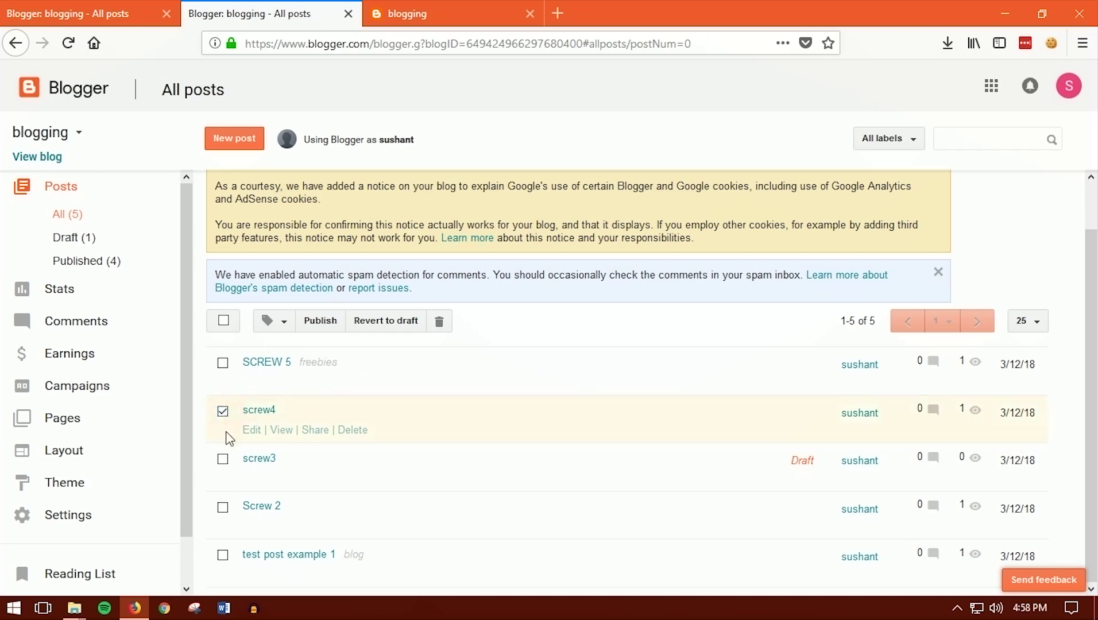
left_click(281, 322)
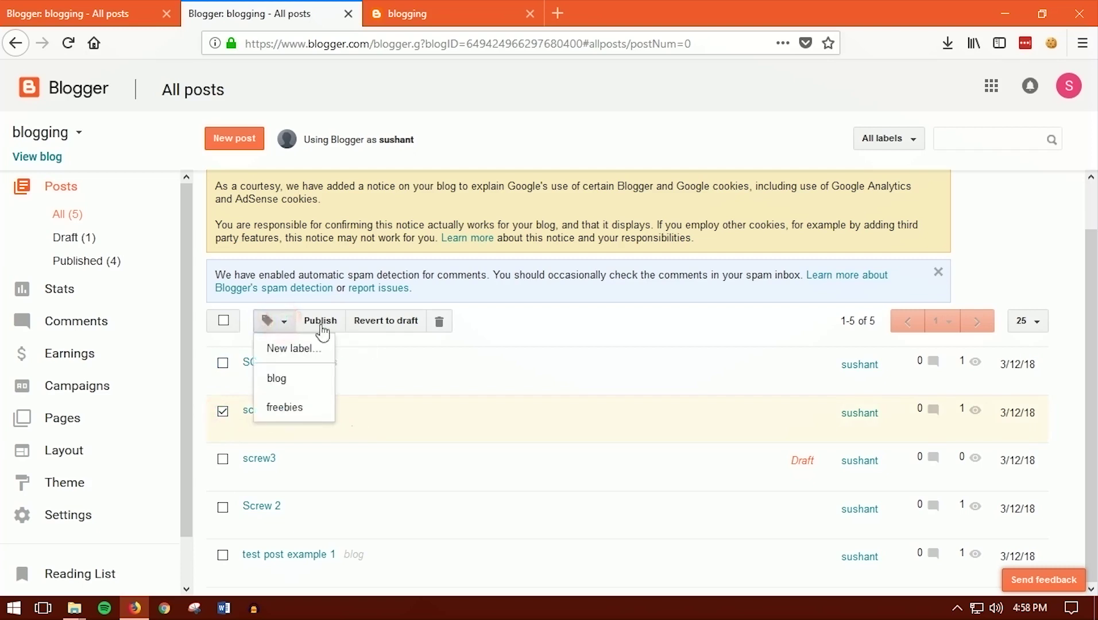
left_click(292, 348)
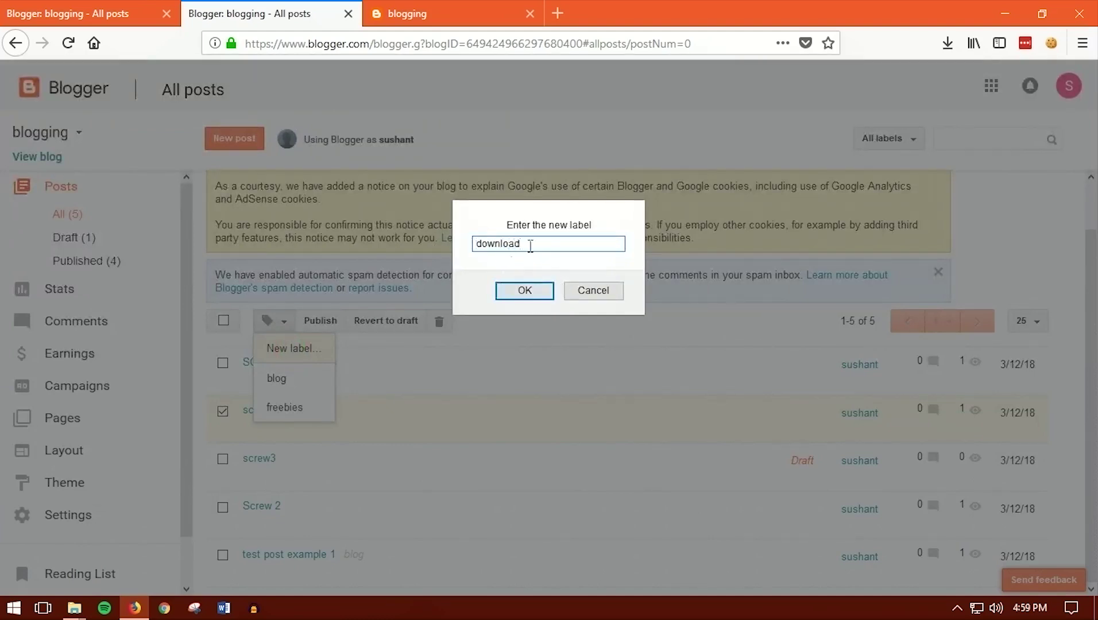
left_click(540, 294)
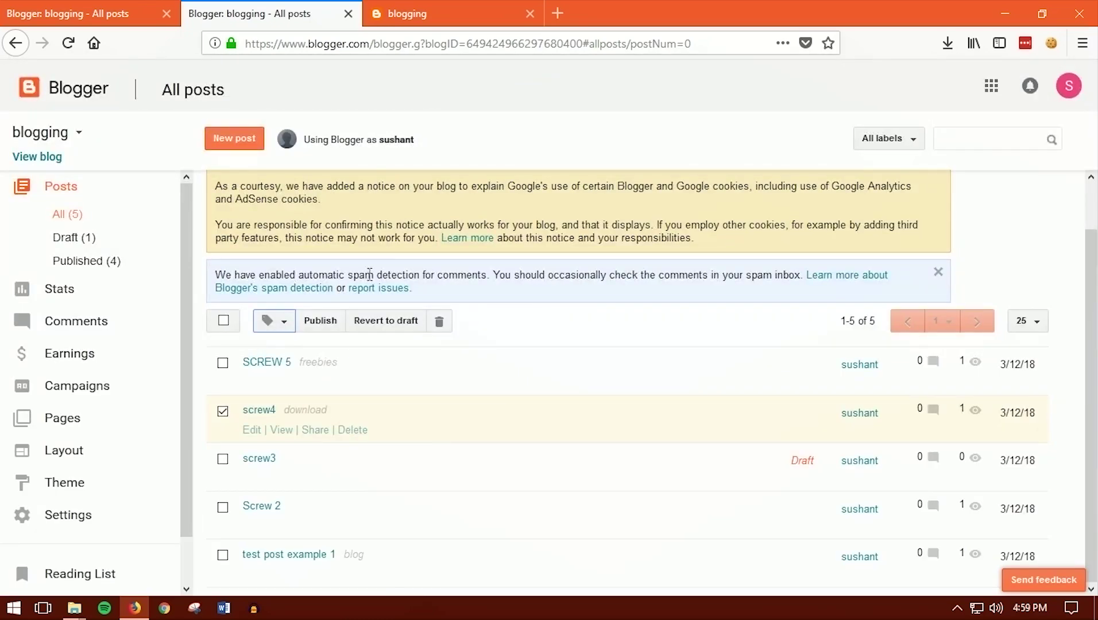
Step: Create a new label "tool" and apply it to the screw3 and Screw 2 posts together from the post list
left_click(419, 13)
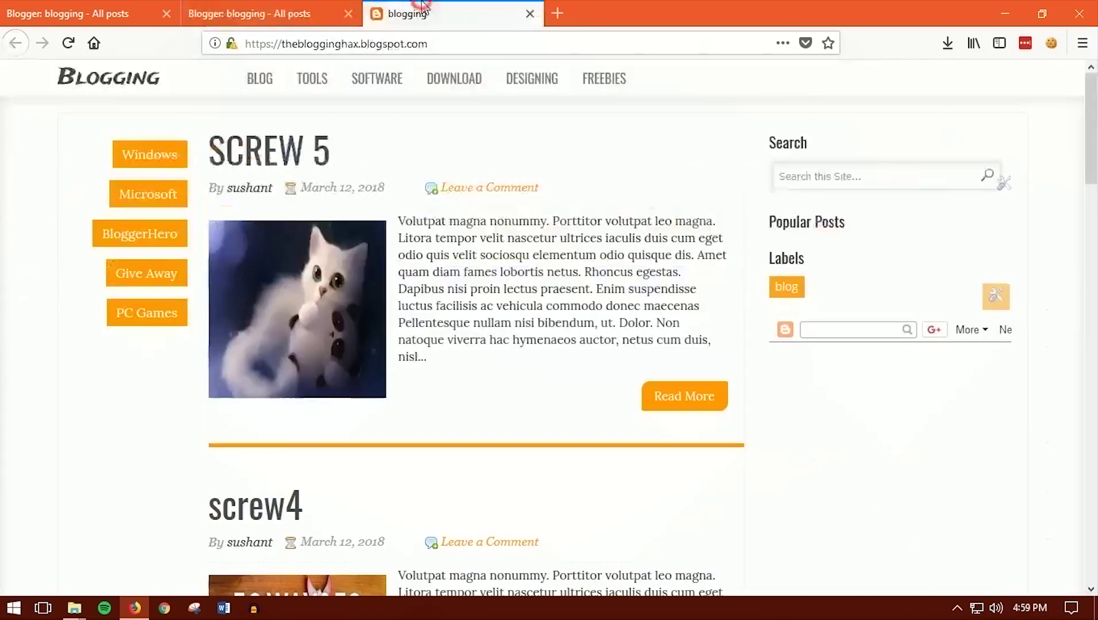
left_click(250, 21)
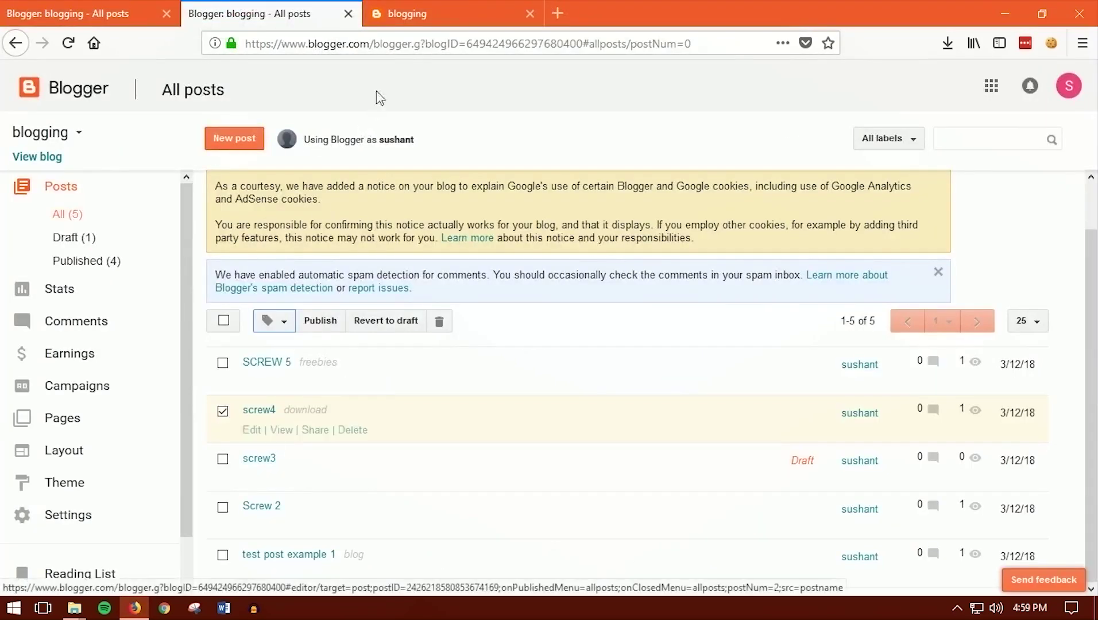
left_click(428, 14)
left_click(310, 7)
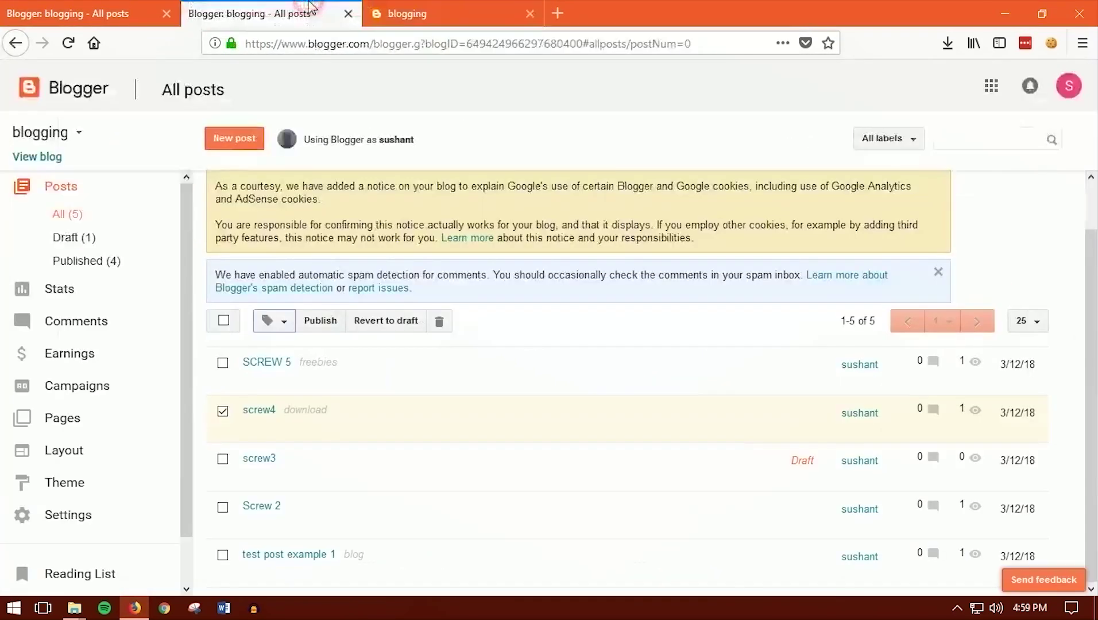
left_click(222, 459)
left_click(223, 411)
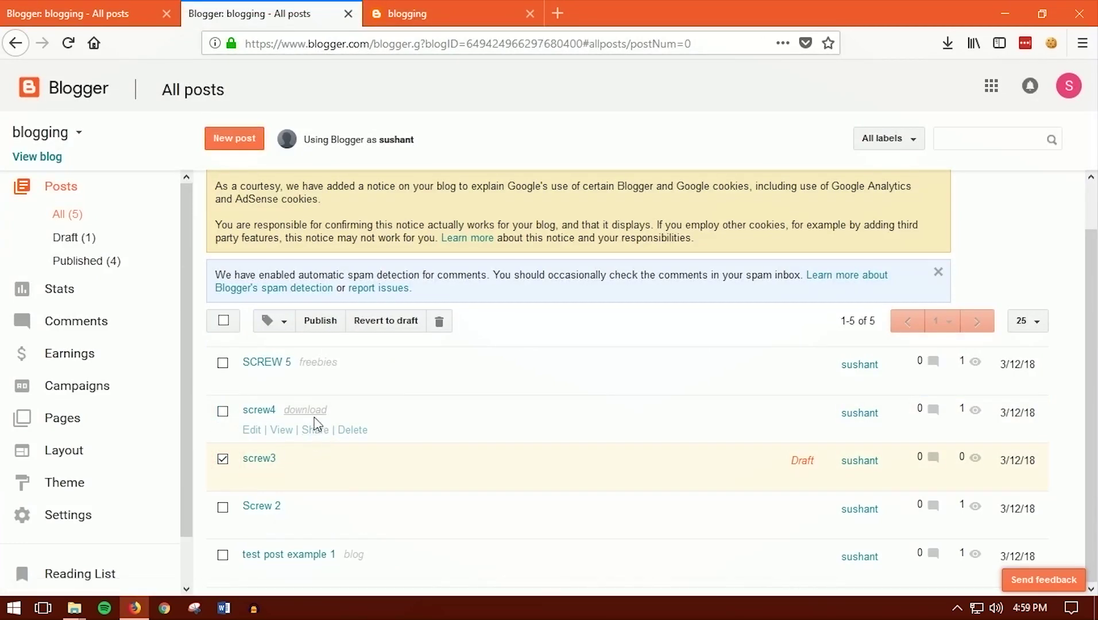
left_click(223, 507)
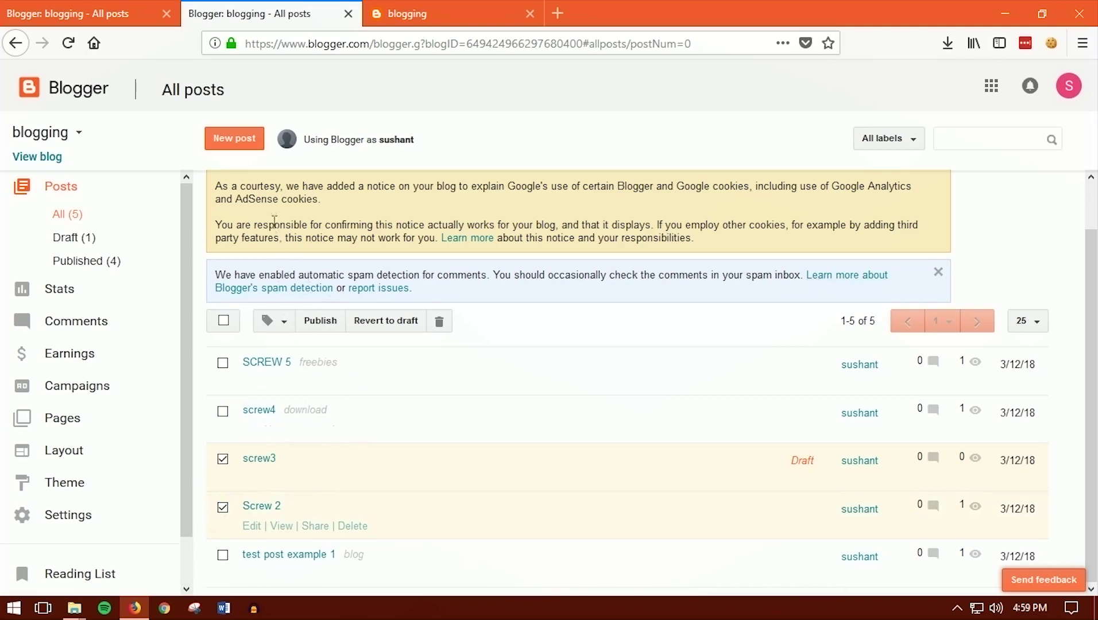
left_click(279, 322)
left_click(292, 349)
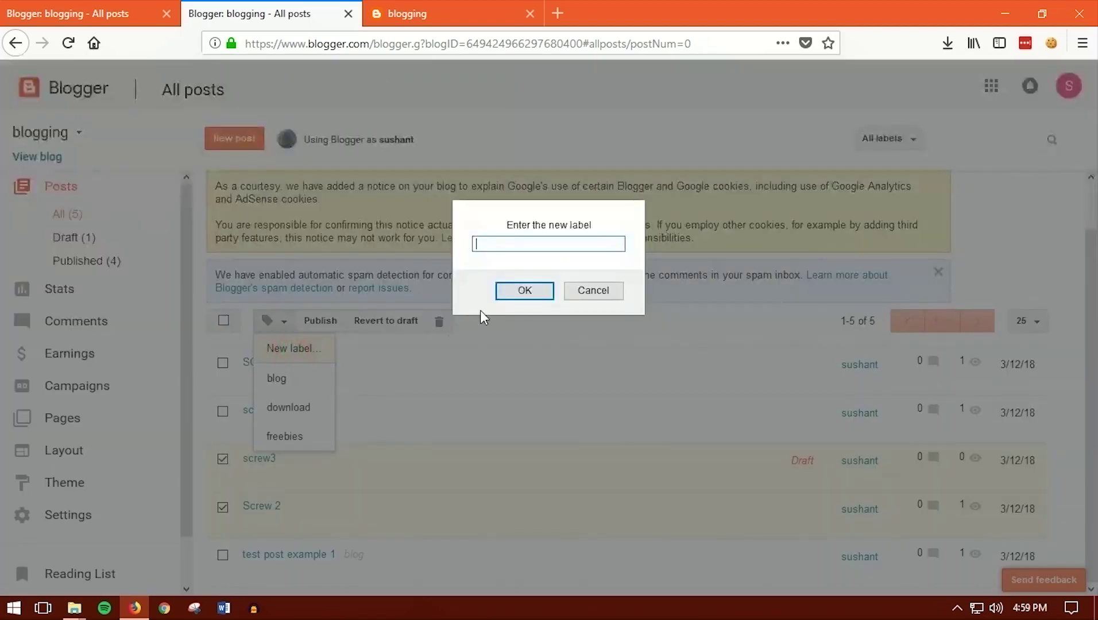
type("tool")
left_click(525, 292)
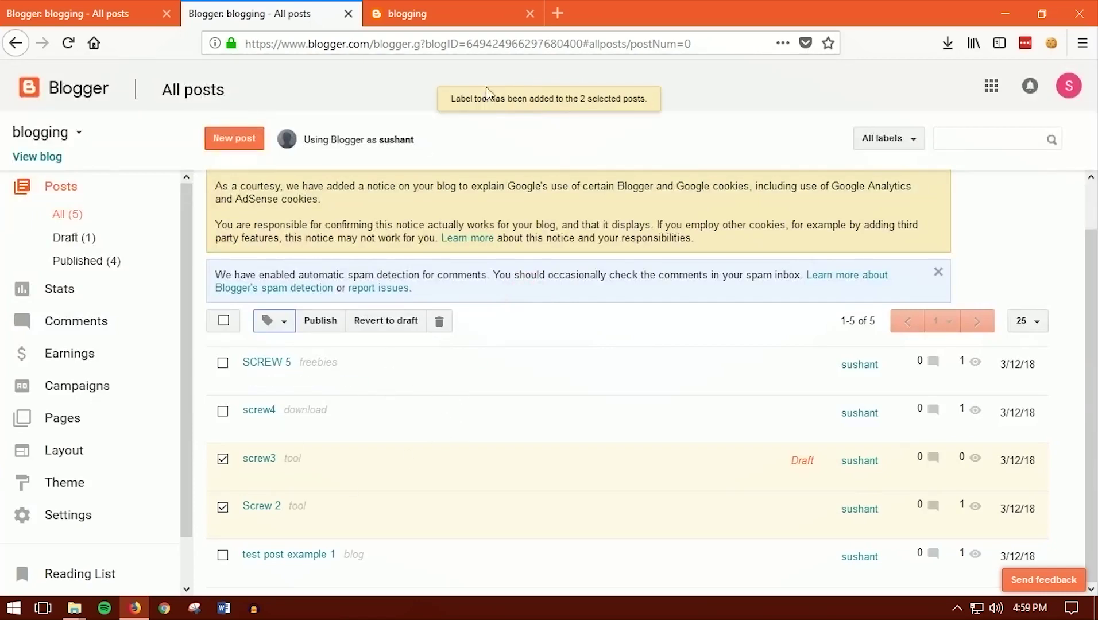
Step: Reload the live blog page to check the labels on its posts and return to the post list
left_click(456, 8)
left_click(67, 43)
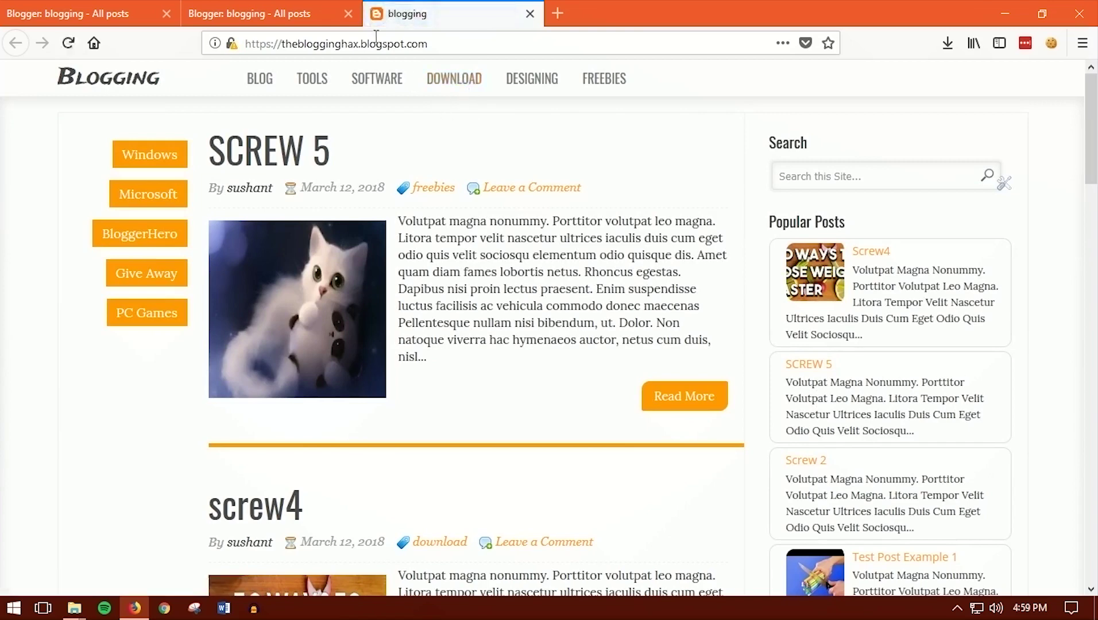
left_click(315, 13)
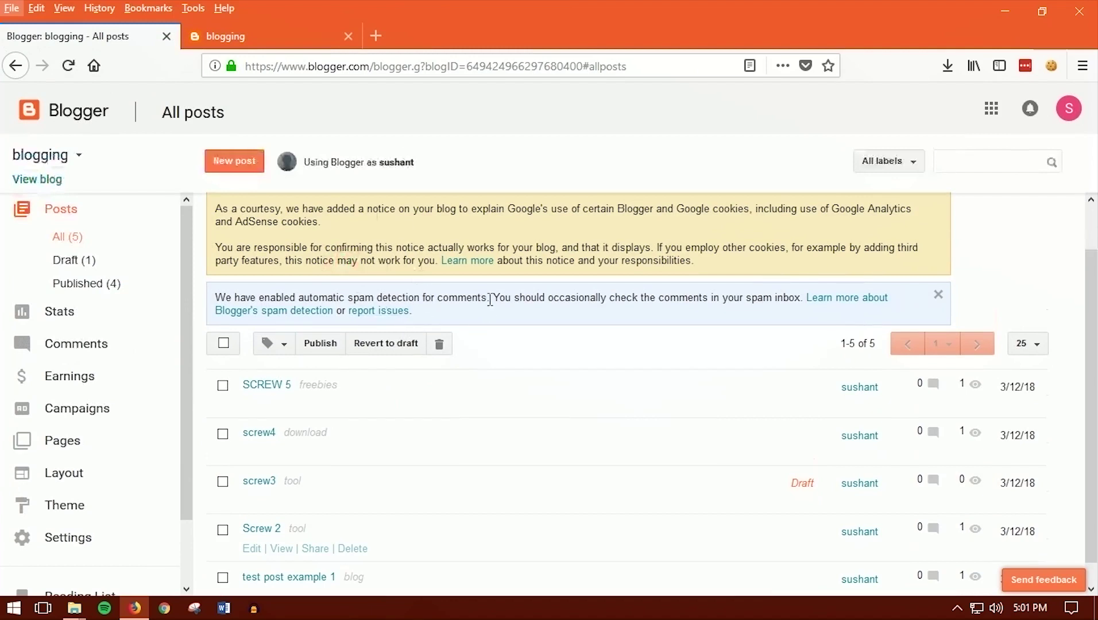
Step: Remove the "tool" label from the Screw 2 post and switch to the live blog
scroll(454, 340, "down", 1)
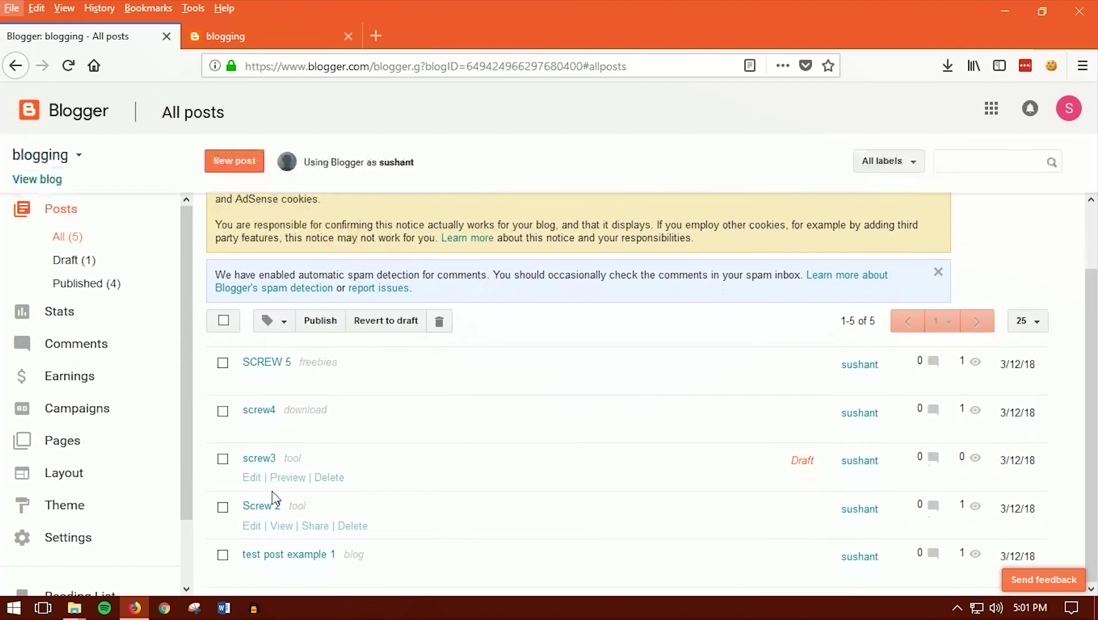
left_click(223, 508)
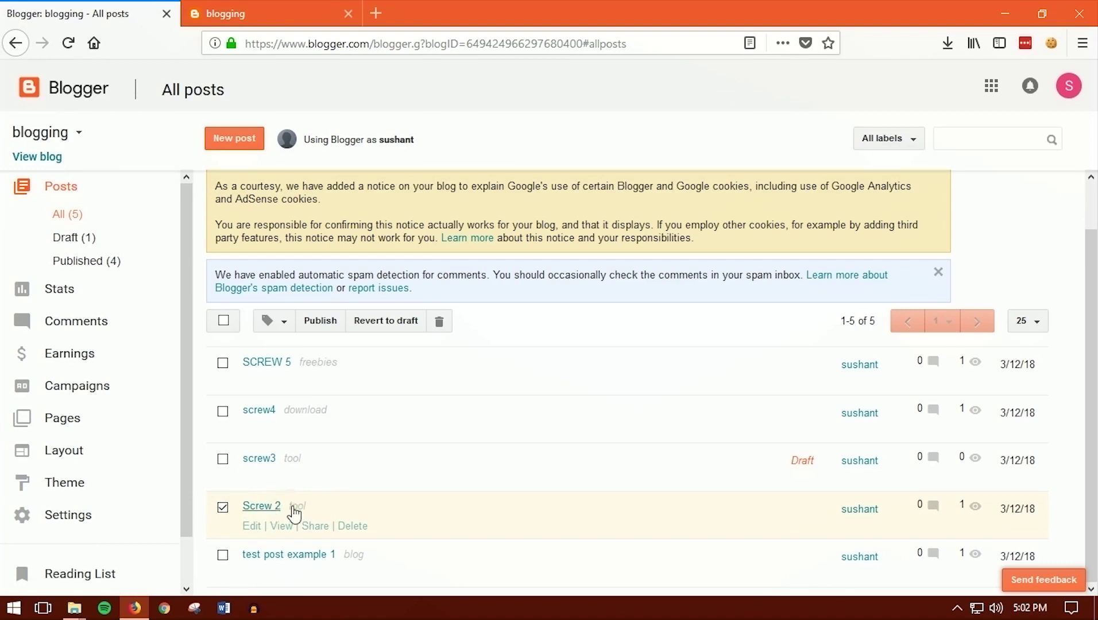
left_click(223, 508)
left_click(223, 507)
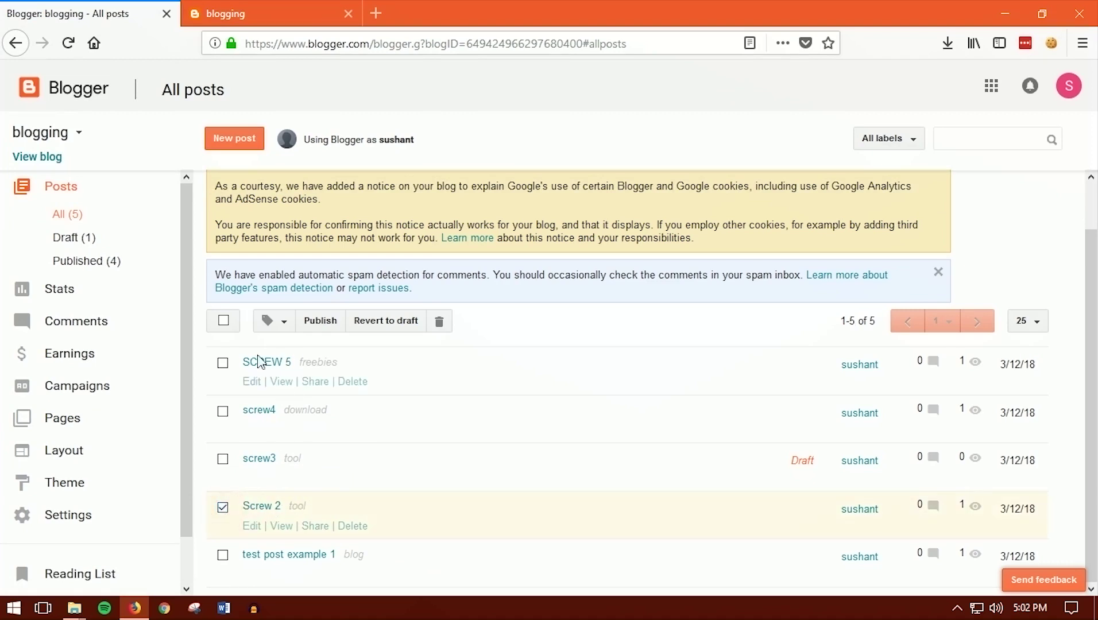
left_click(286, 324)
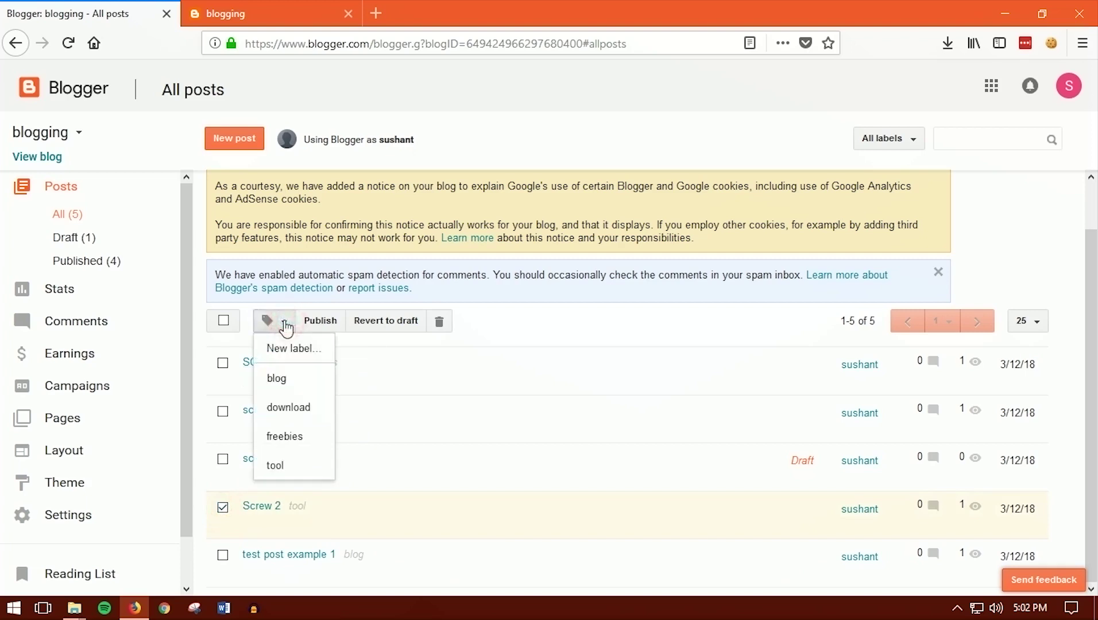
left_click(276, 466)
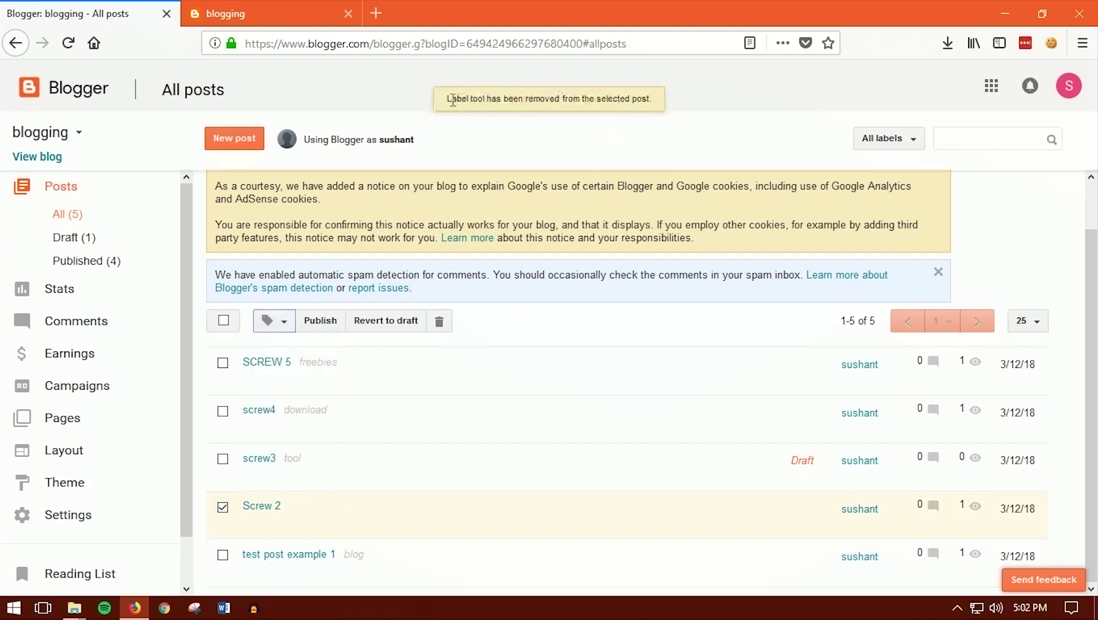
left_click_drag(452, 101, 526, 104)
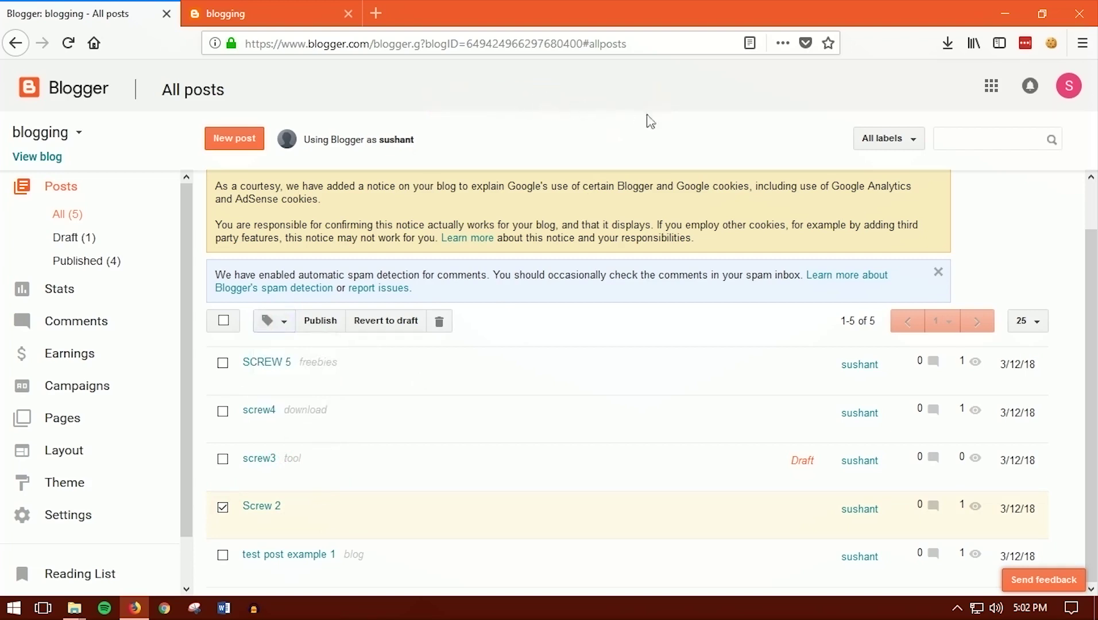
mouse_move(310, 517)
key("ctrl+Tab")
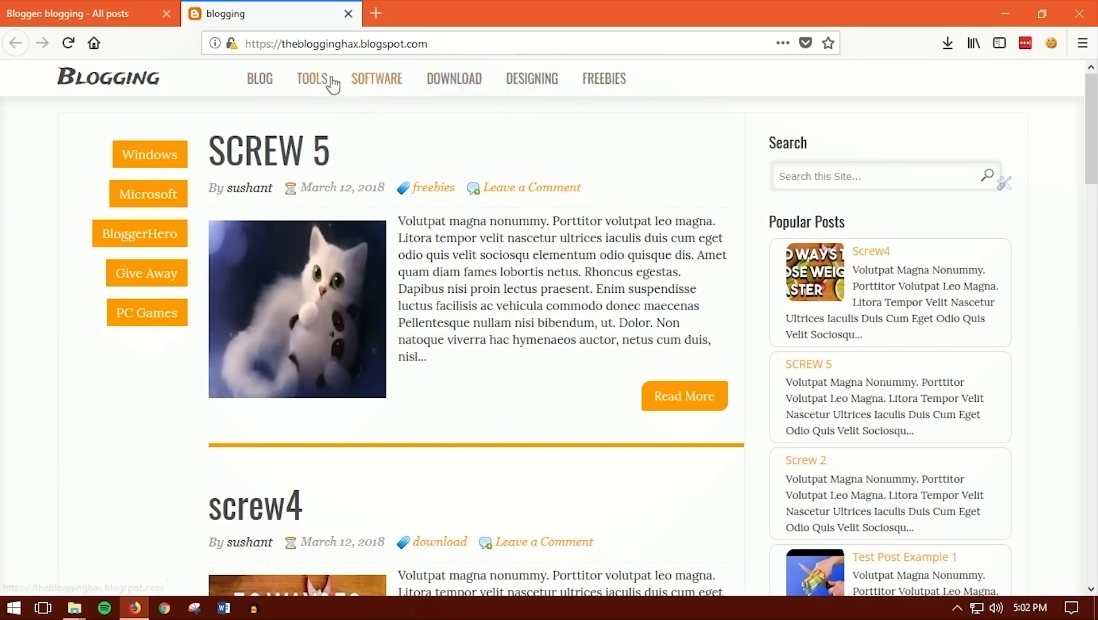
Step: Create a new label "software" and apply it to the Screw 2 post from the post list
key("ctrl+Tab")
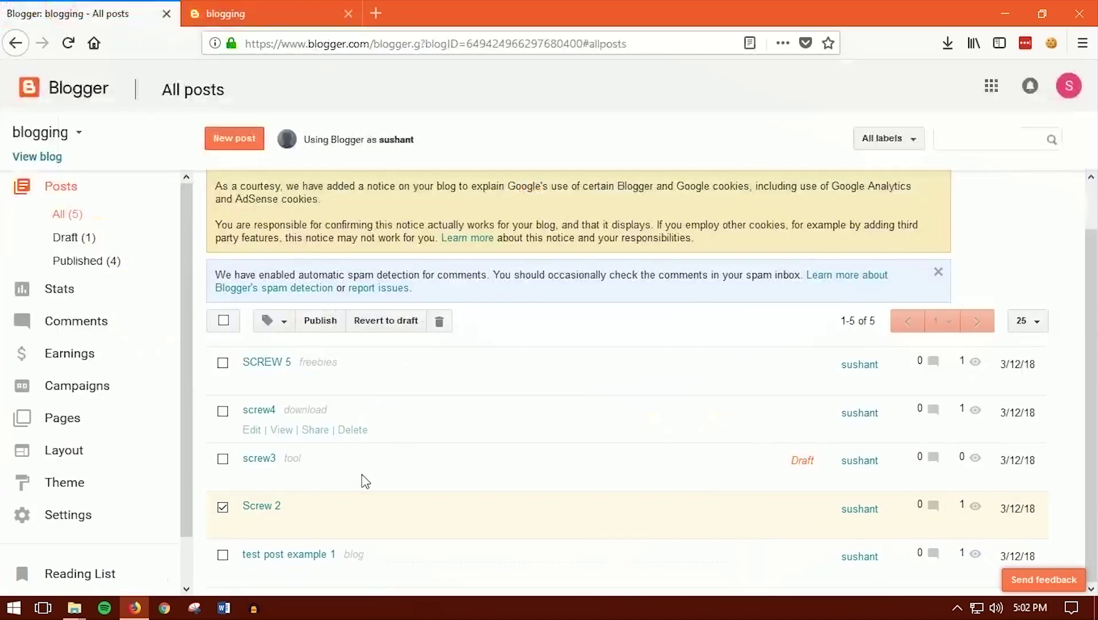
left_click(283, 325)
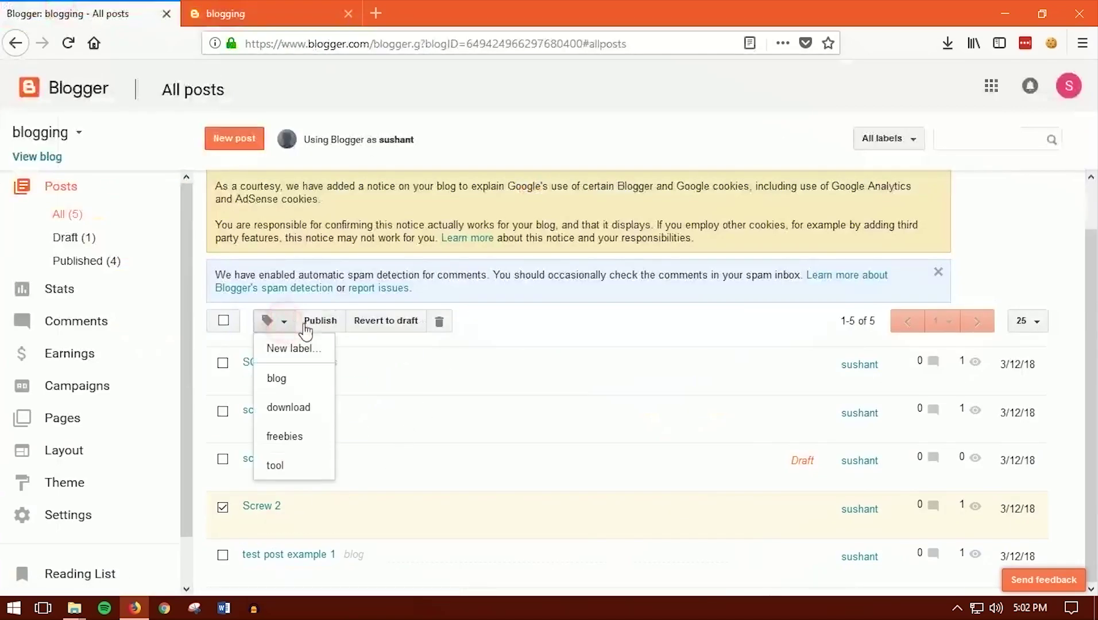
left_click(286, 349)
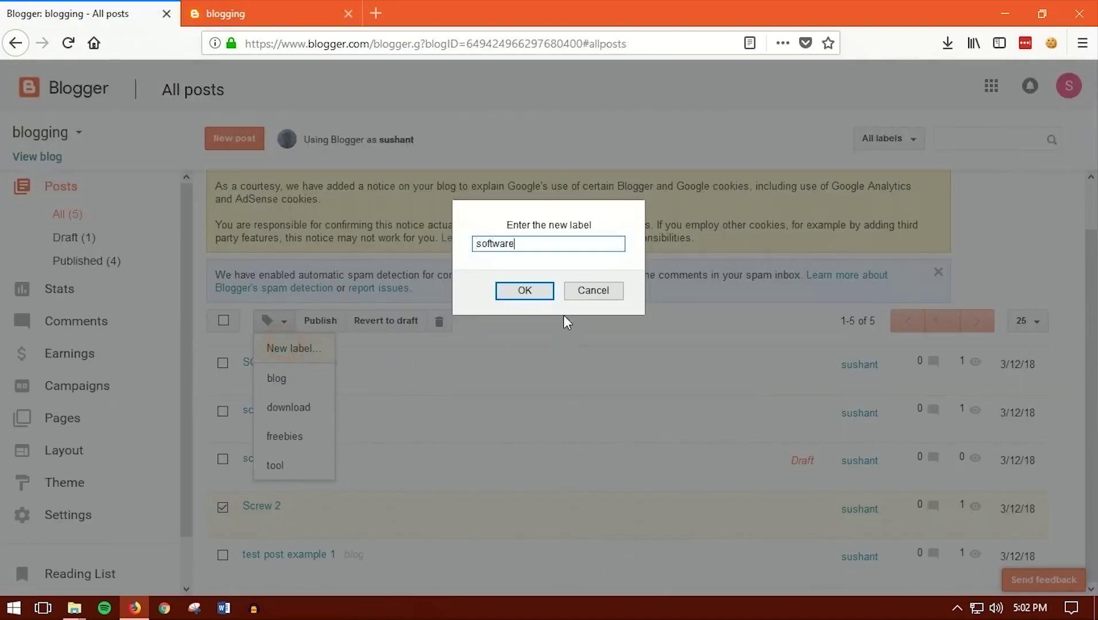
key("Return")
Step: Reload the live blog and examine the label shown under each post, down to test post example 1
left_click(286, 7)
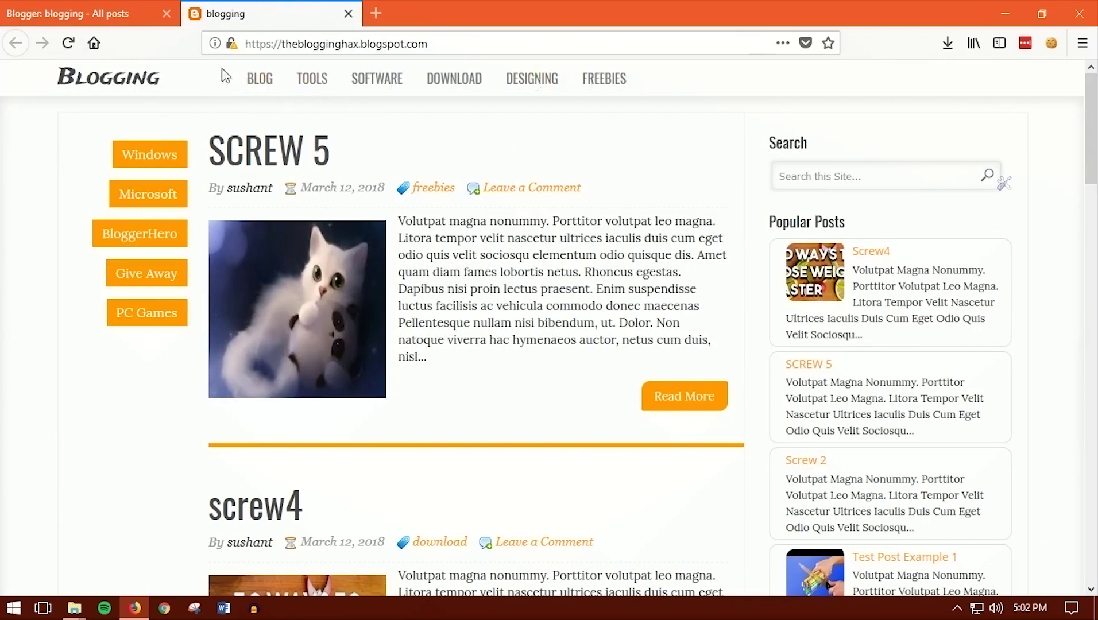
left_click(258, 80)
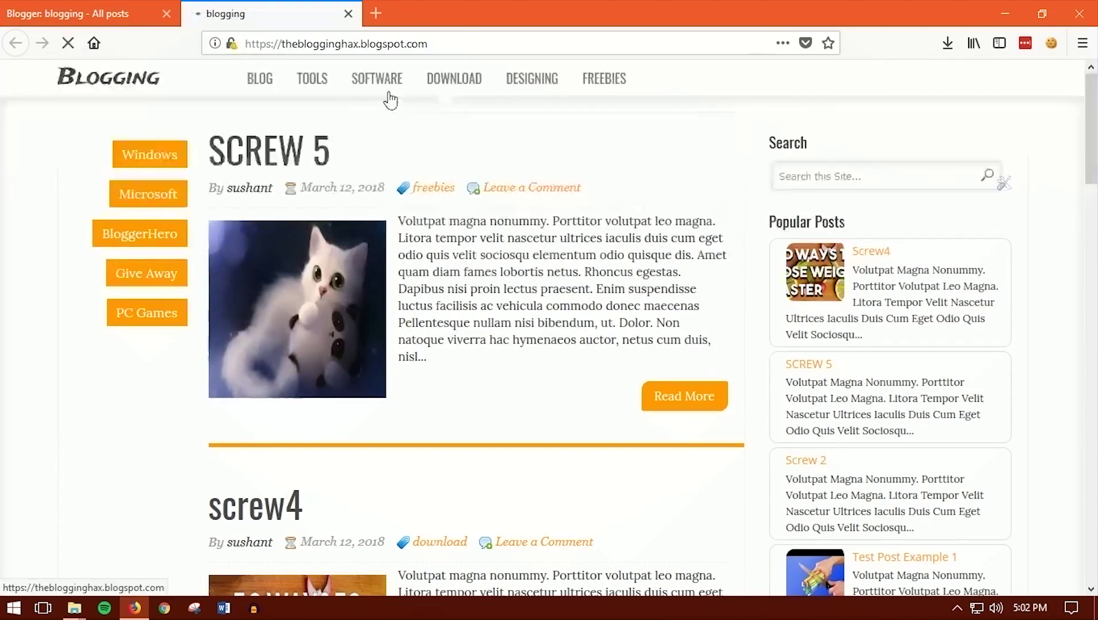
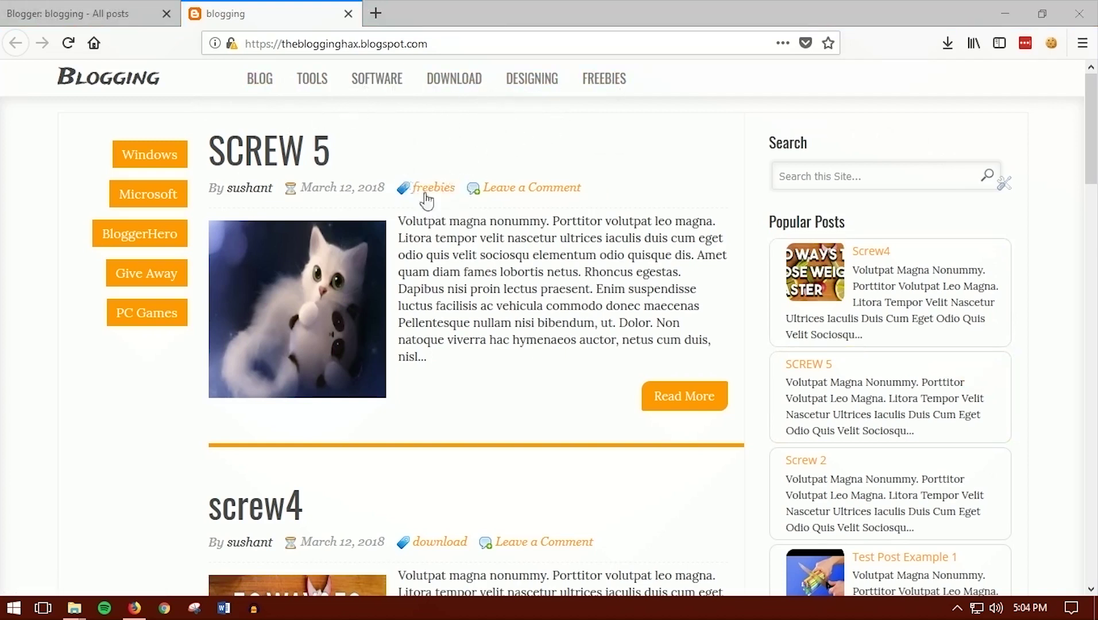
scroll(277, 208, "down", 3)
scroll(96, 132, "up", 3)
left_click(68, 43)
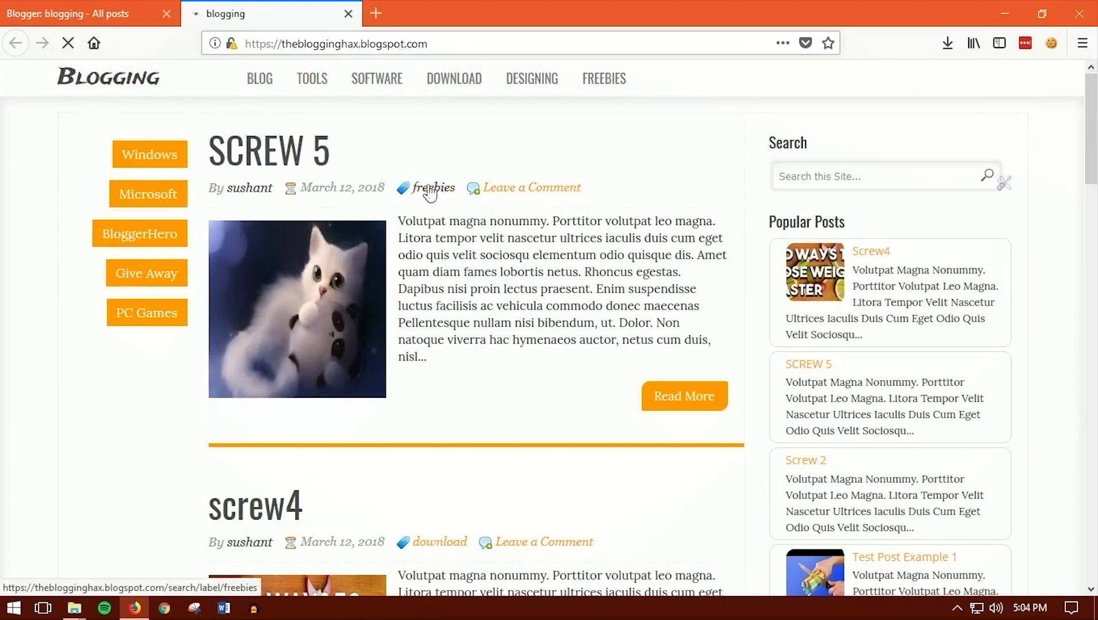
left_click(390, 187)
left_click_drag(406, 193, 465, 237)
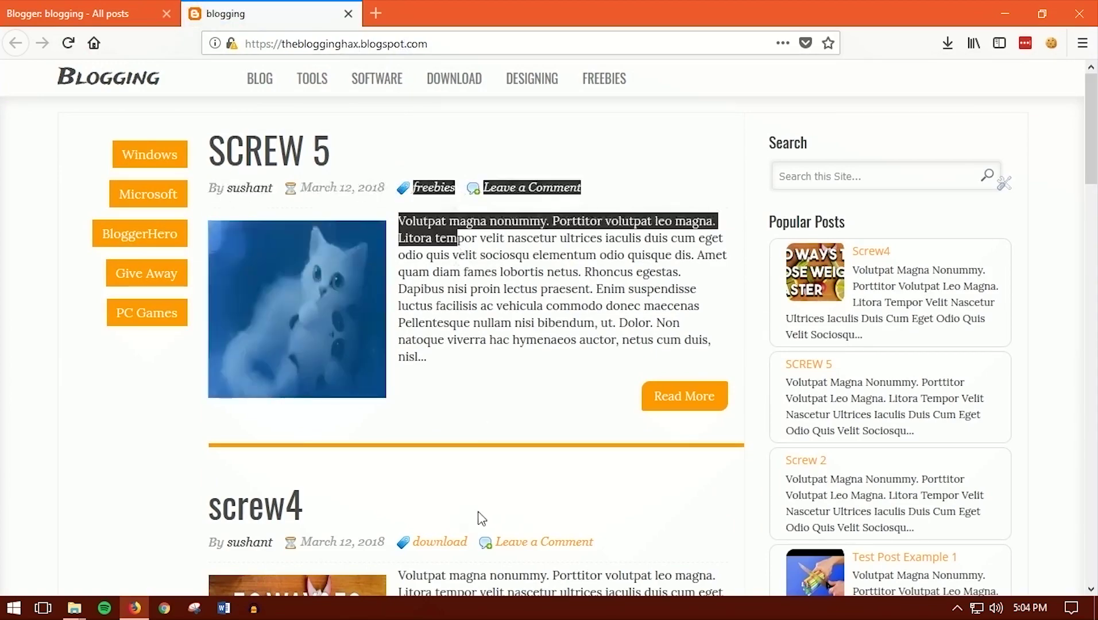
scroll(402, 234, "down", 10)
scroll(454, 270, "down", 5)
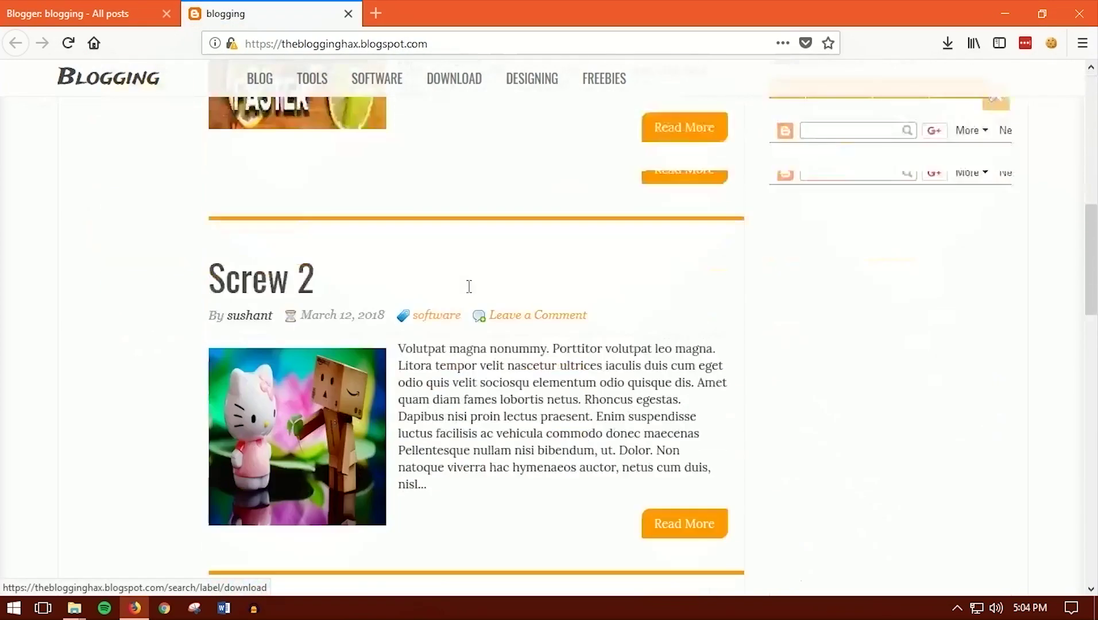
scroll(440, 263, "down", 6)
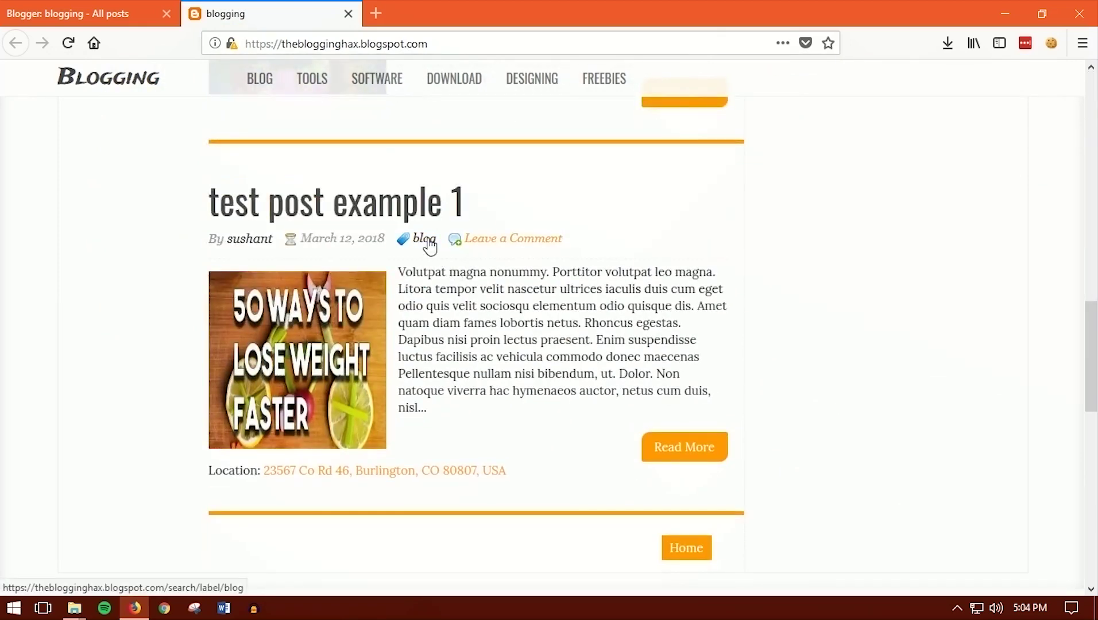
Step: Open the "blog" label link of test post example 1 in a new tab and copy the page's address
right_click(430, 246)
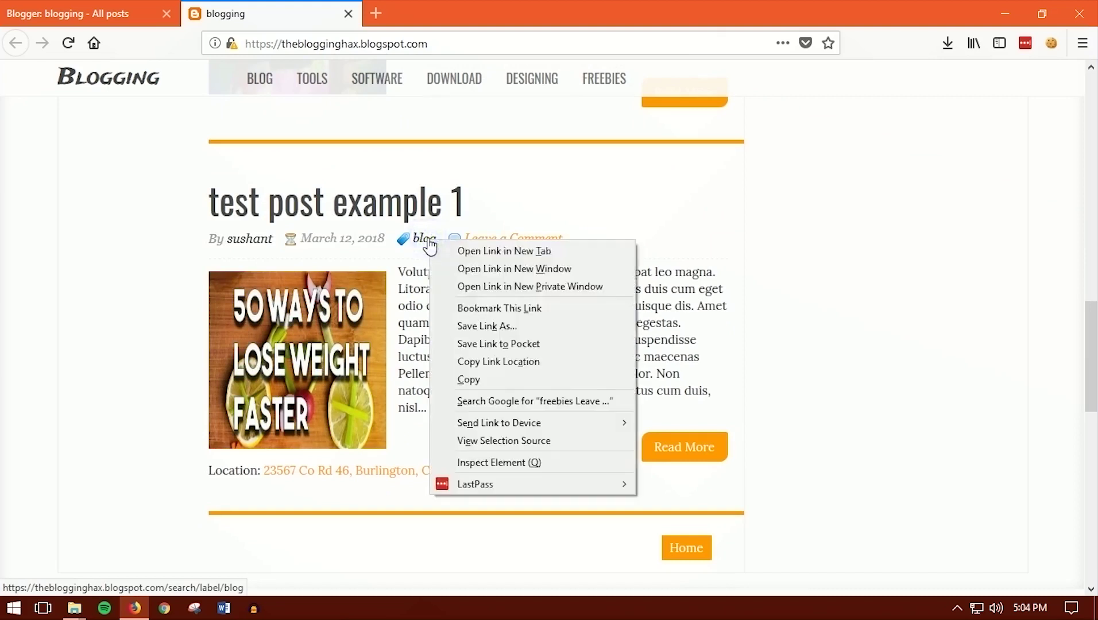
left_click(511, 250)
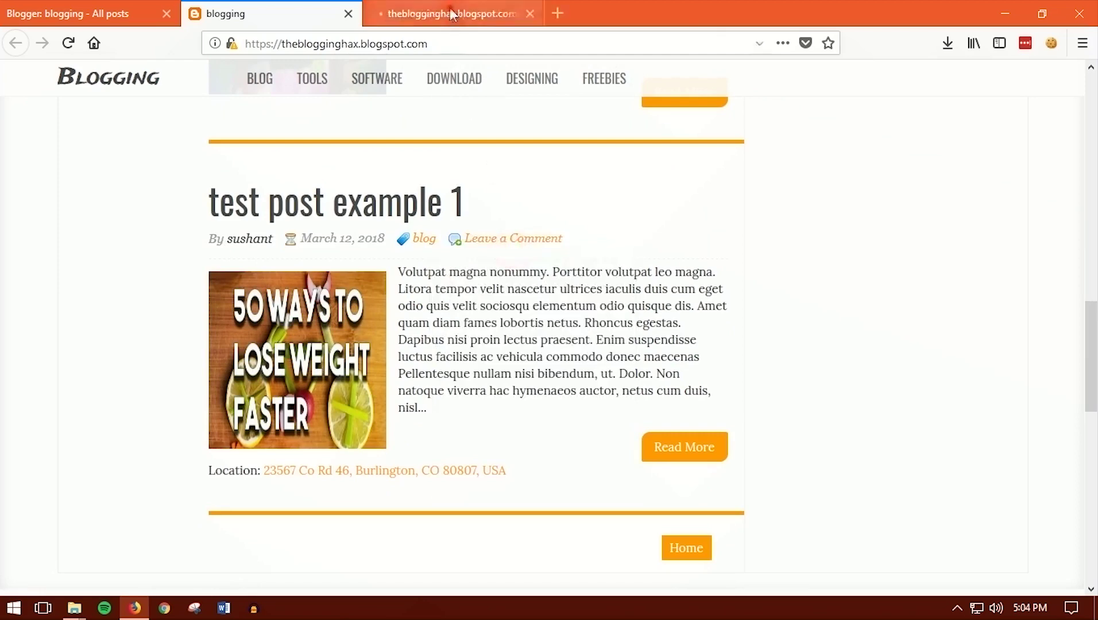
left_click(448, 14)
left_click(523, 41)
key("ctrl+c")
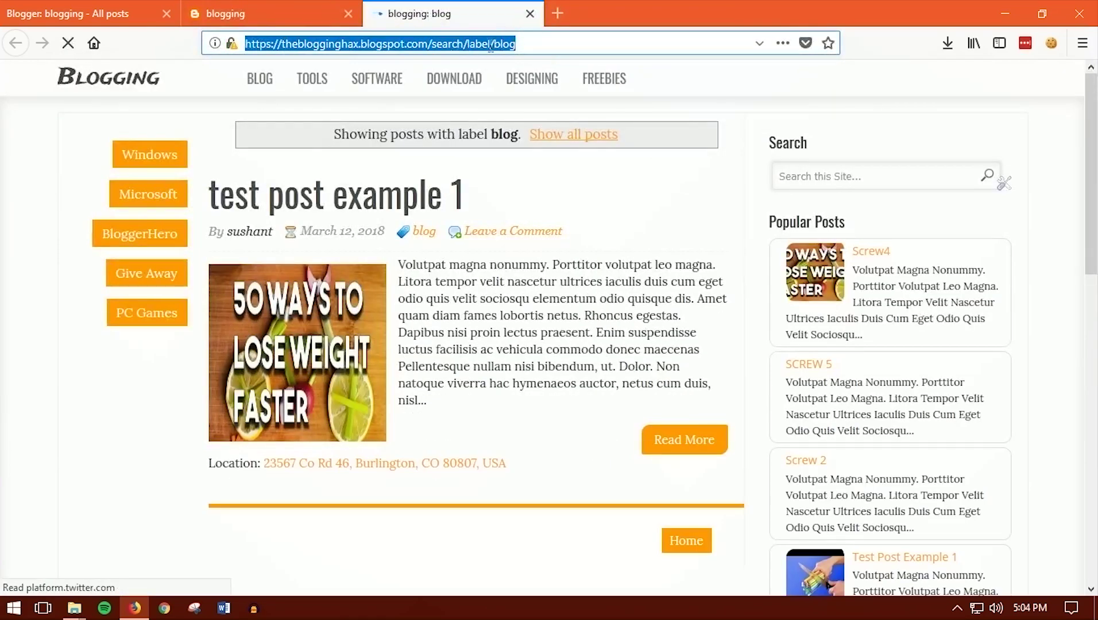
left_click(466, 43)
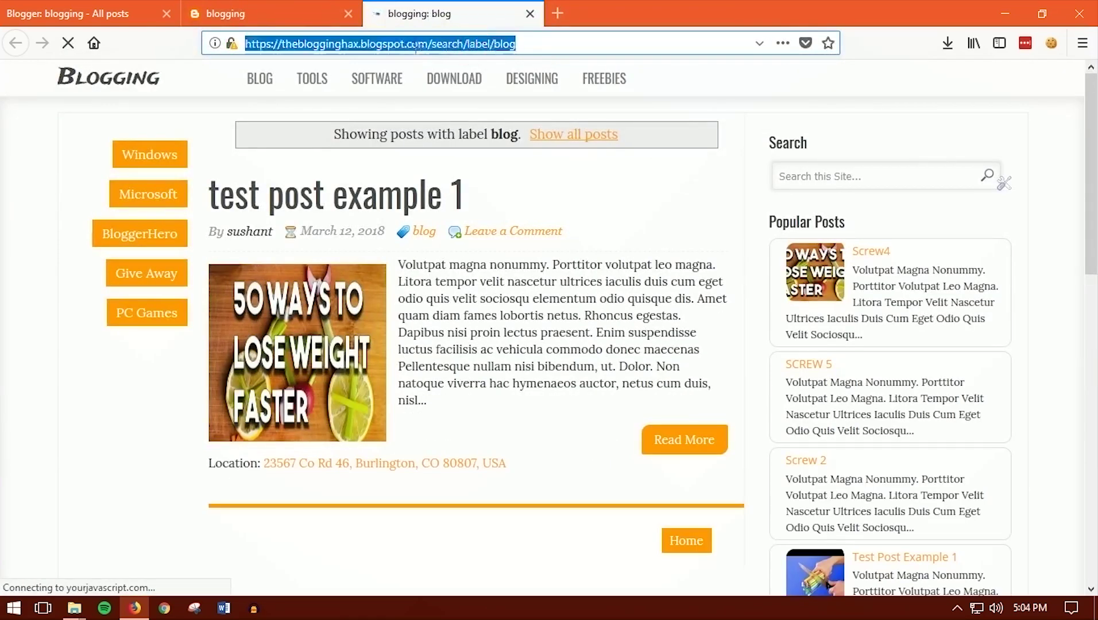
Step: Copy the "blog" label's link location from test post example 1, paste it into the label page's address, and close that page
left_click(301, 15)
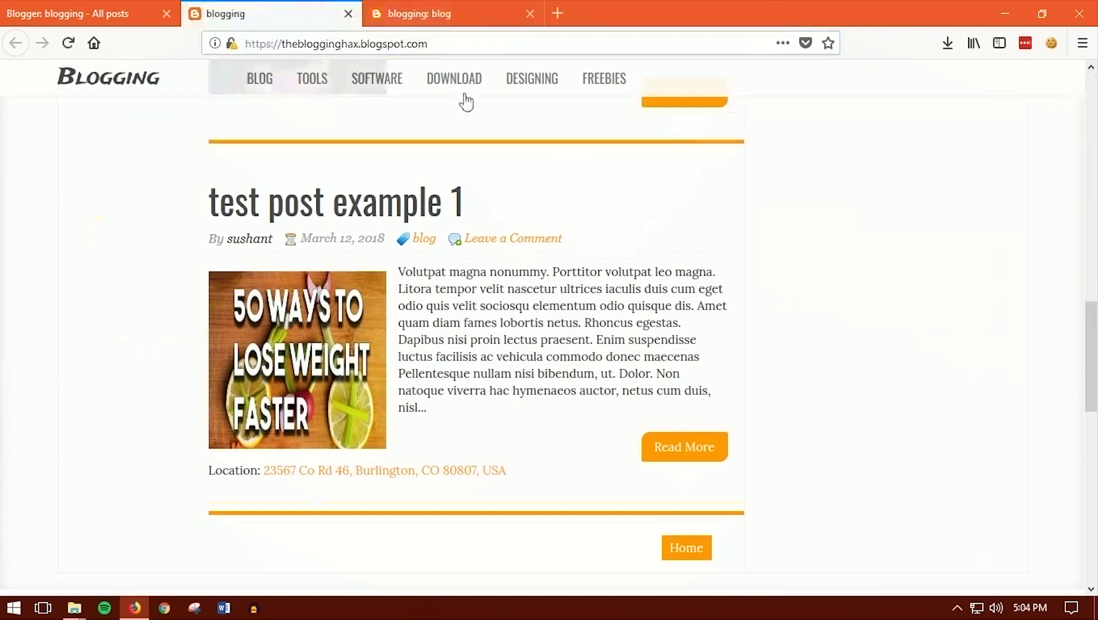
right_click(428, 248)
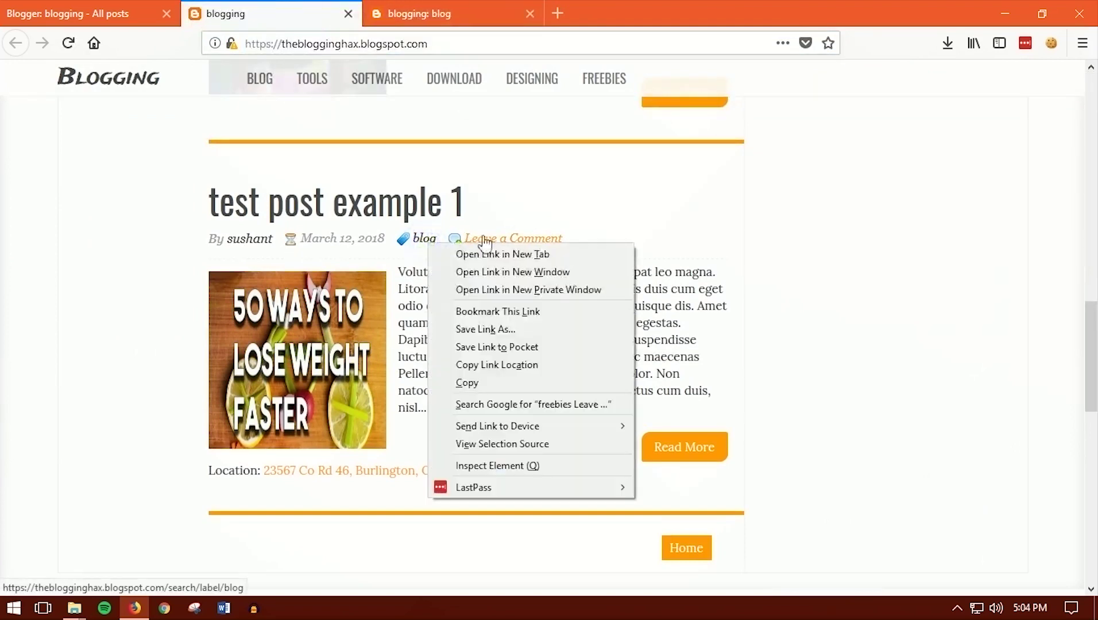
left_click(540, 365)
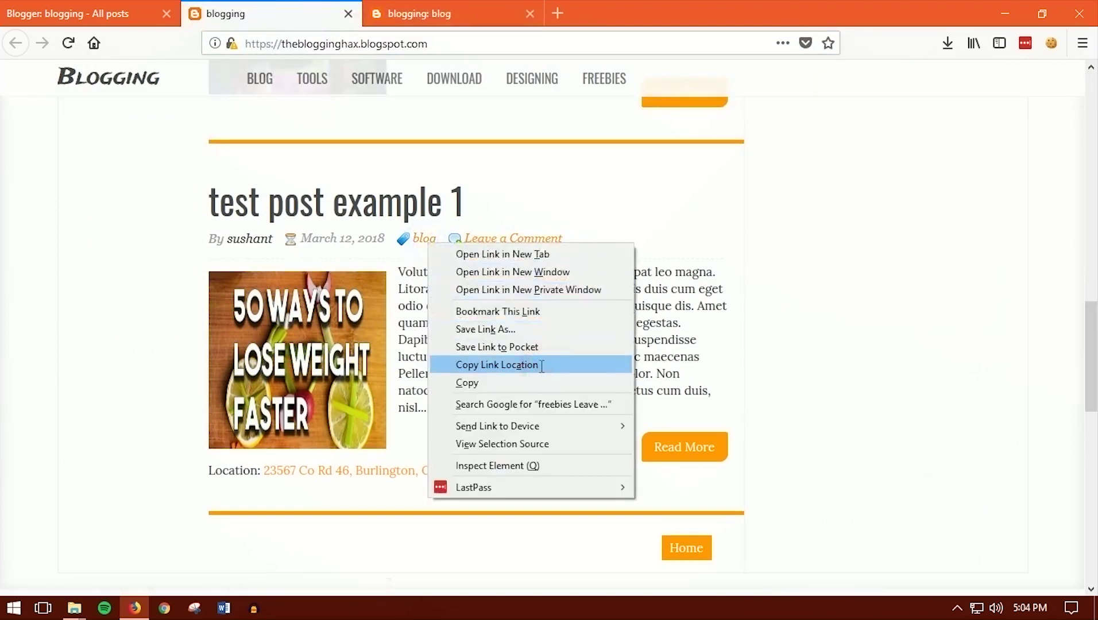
left_click(442, 15)
left_click(370, 43)
key("ctrl+v")
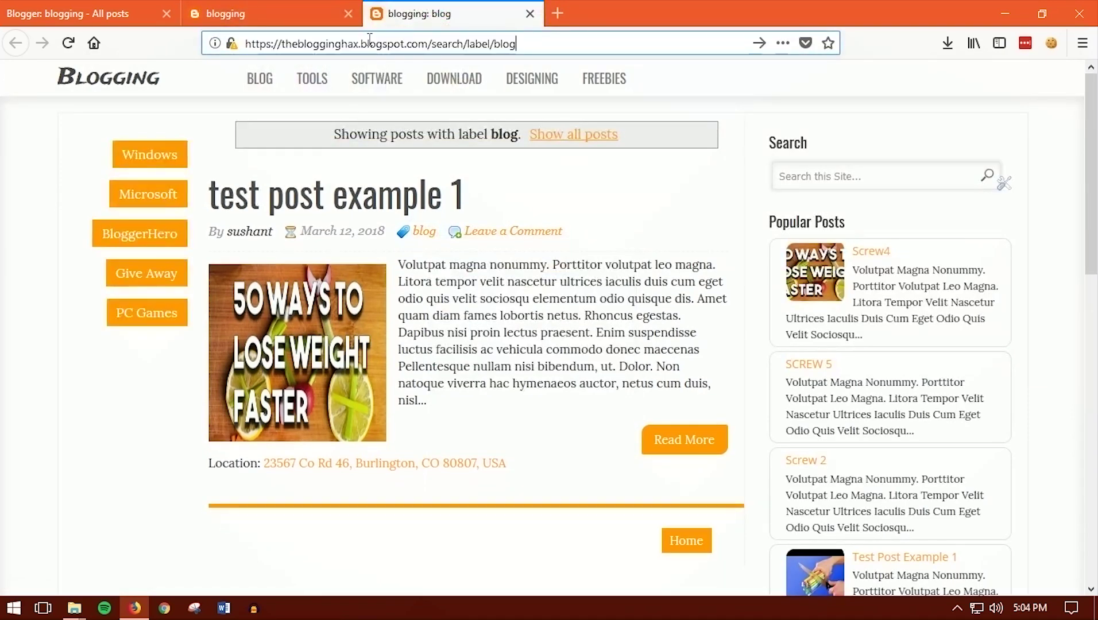
left_click(529, 13)
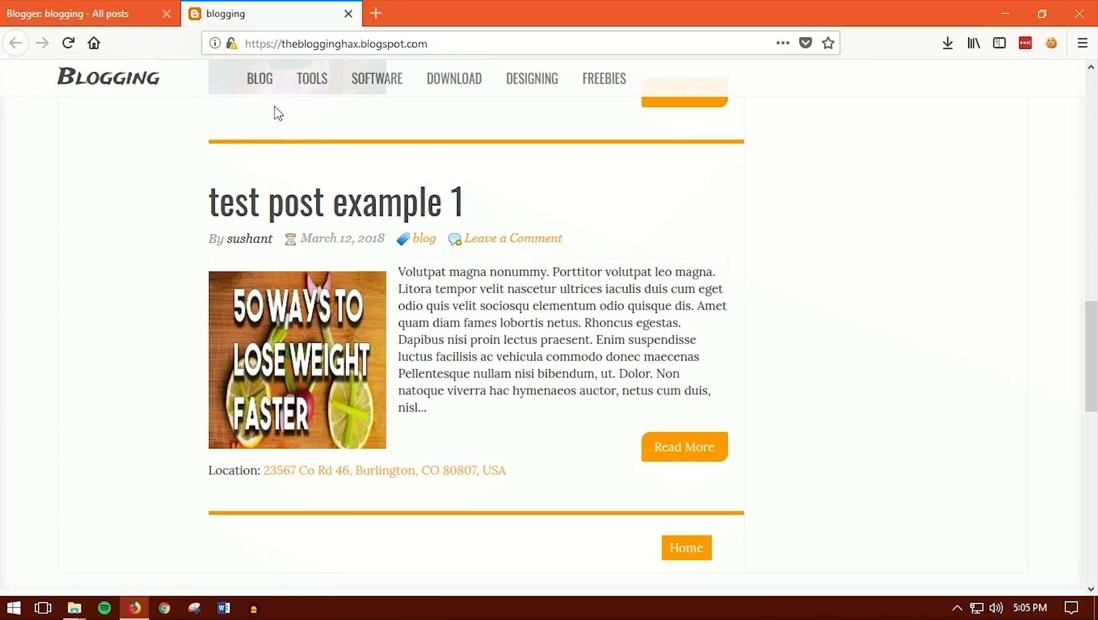
Step: Return to Blogger and open the blog's Theme page
left_click(103, 16)
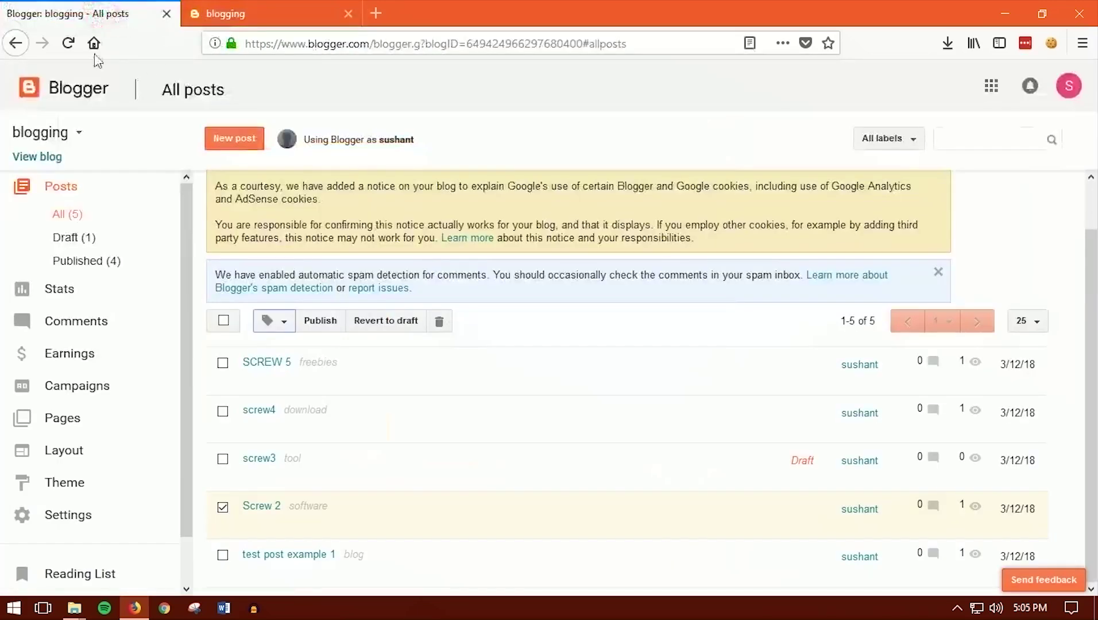
scroll(81, 350, "down", 1)
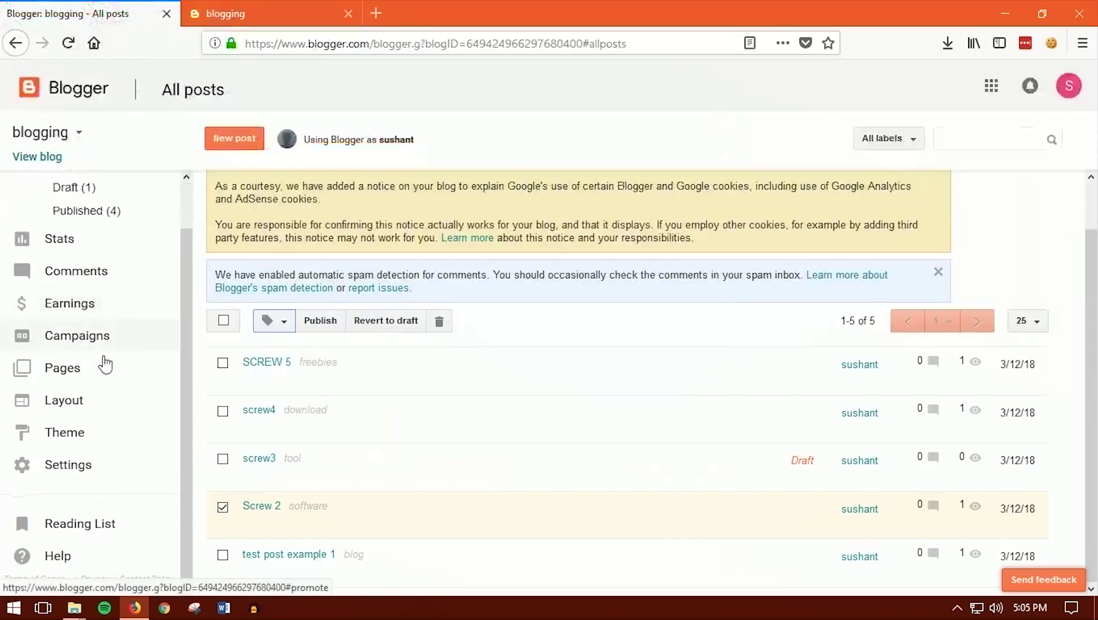
left_click(57, 435)
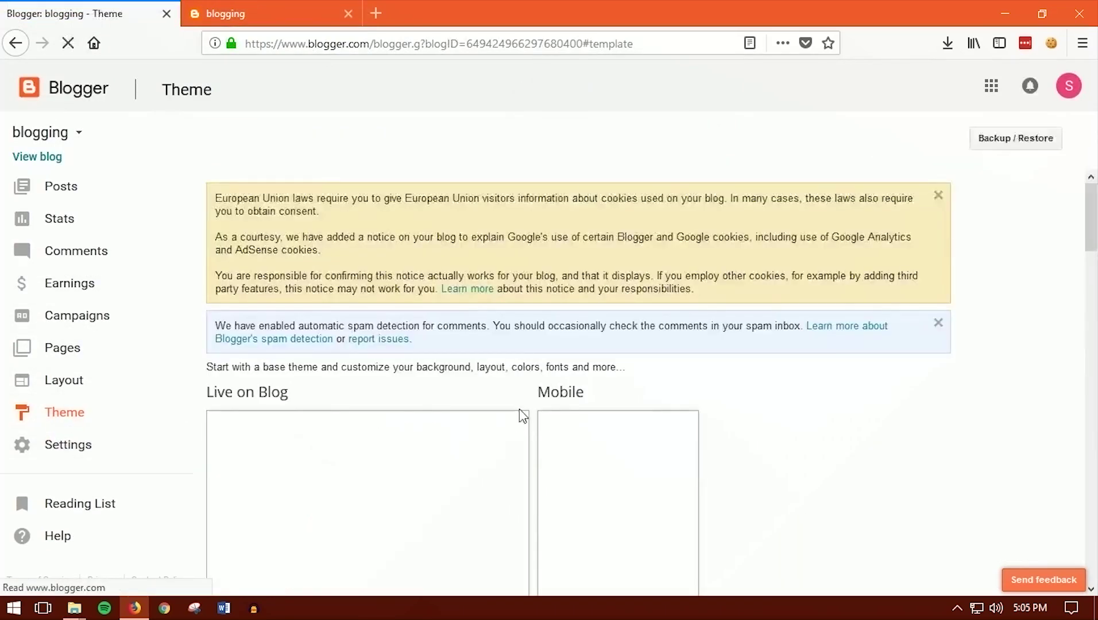
scroll(454, 307, "down", 4)
scroll(429, 380, "up", 4)
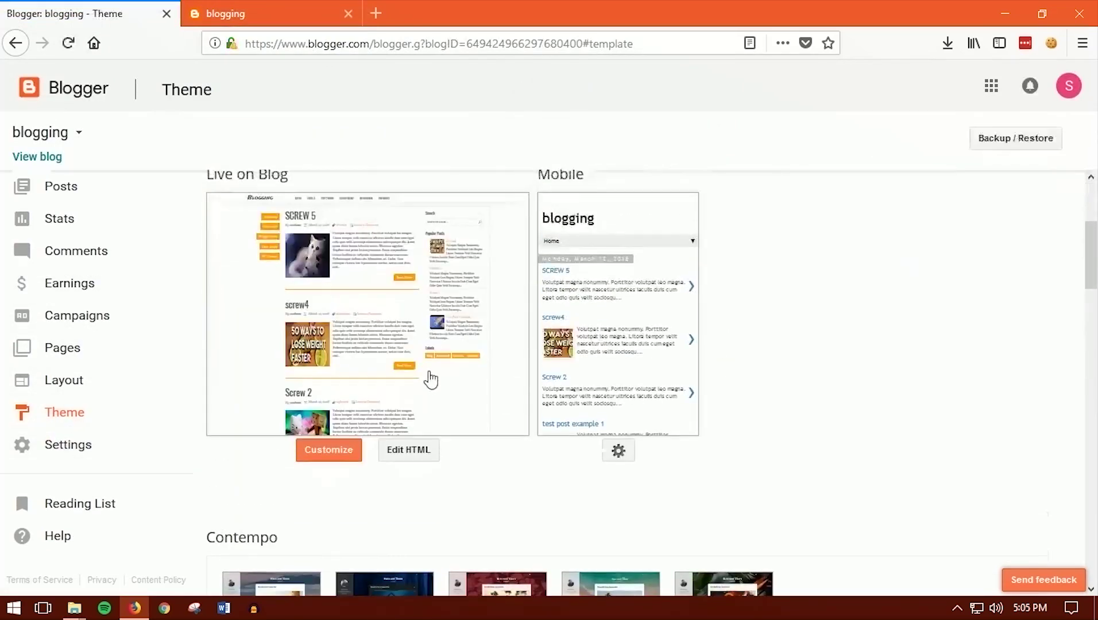
scroll(337, 309, "down", 3)
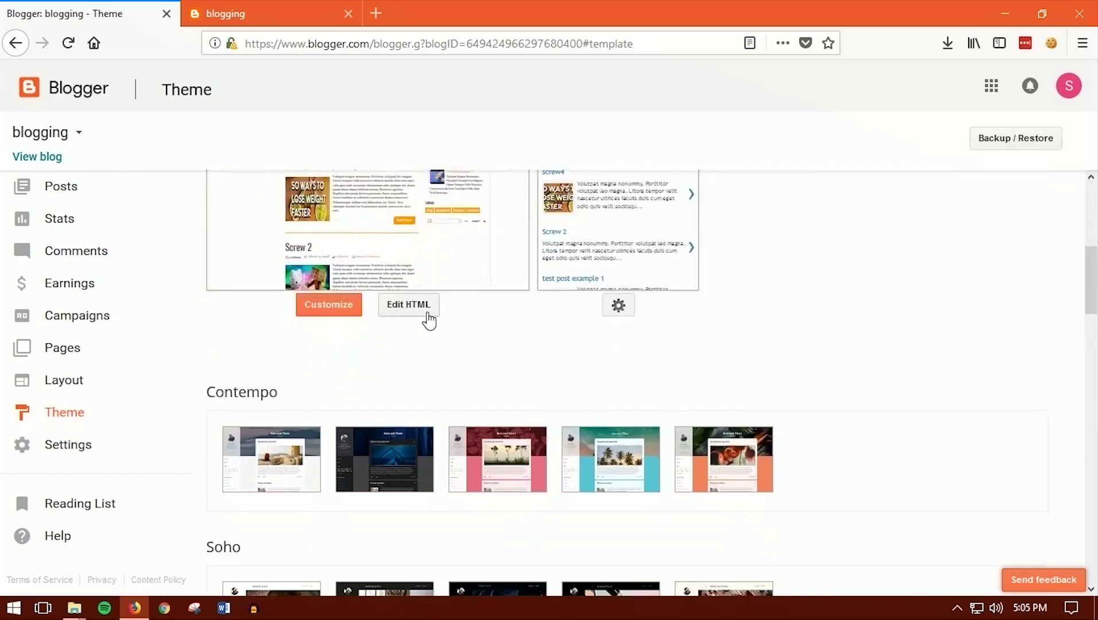
scroll(388, 310, "up", 3)
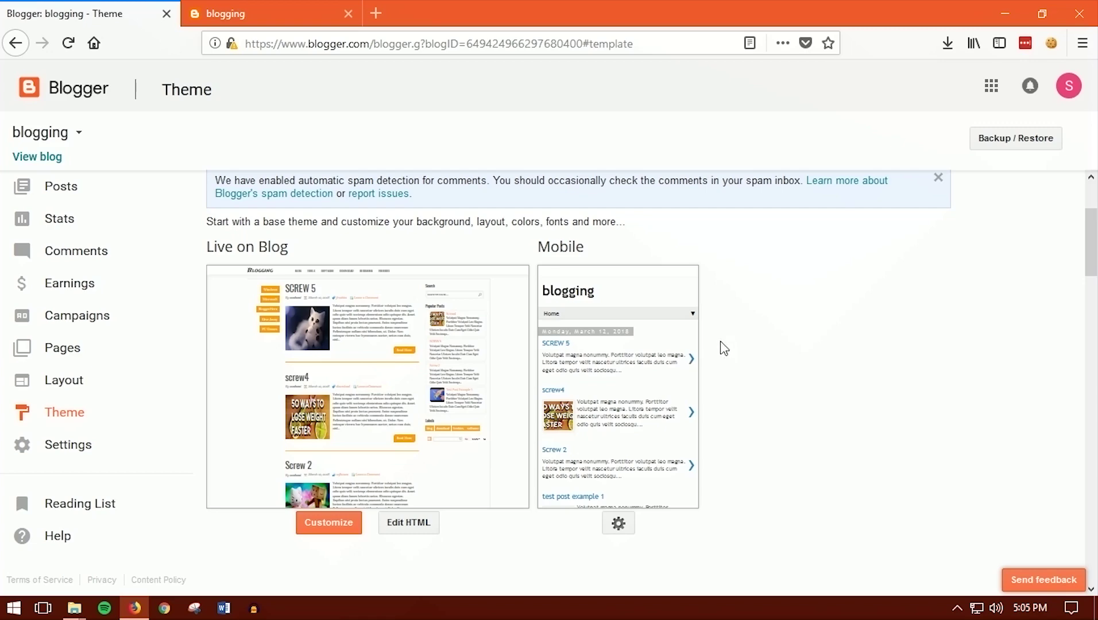
left_click(1025, 139)
left_click(371, 271)
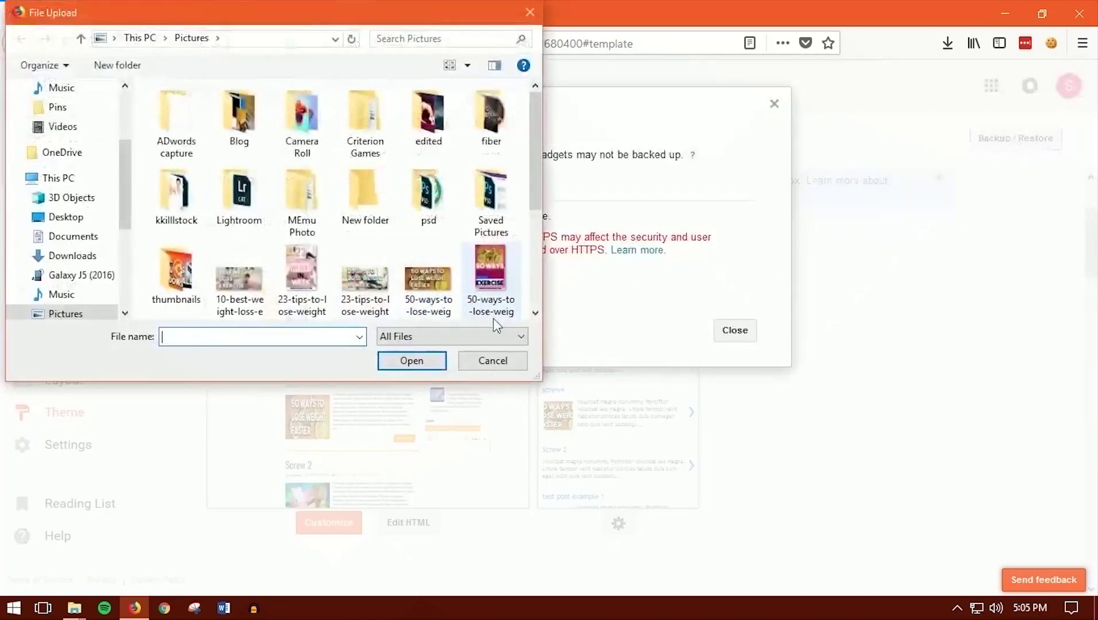
left_click(501, 364)
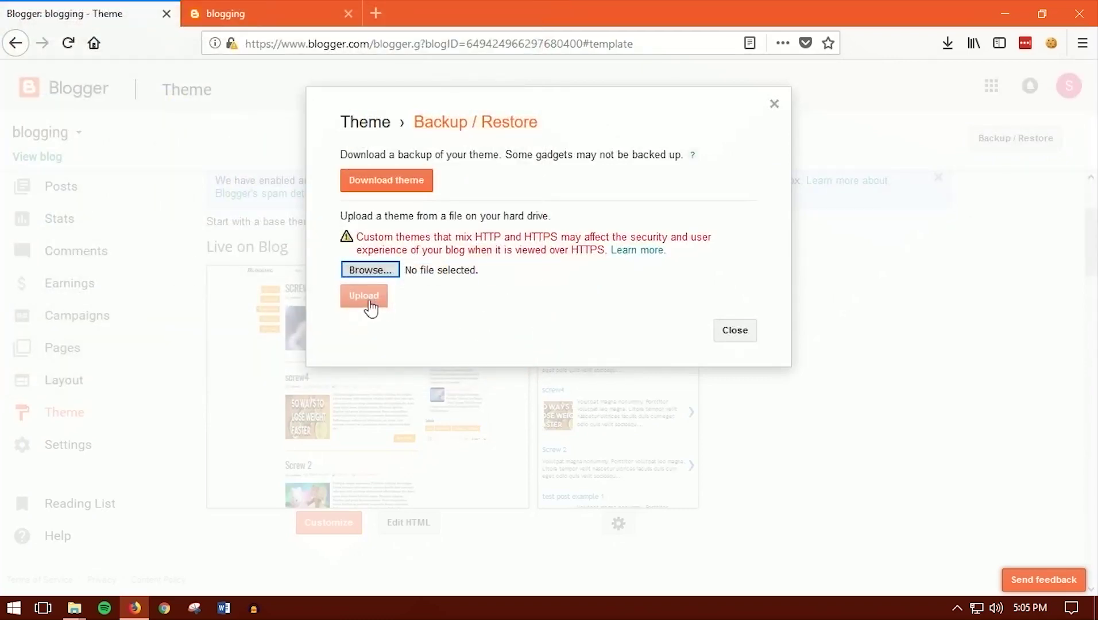
left_click(736, 331)
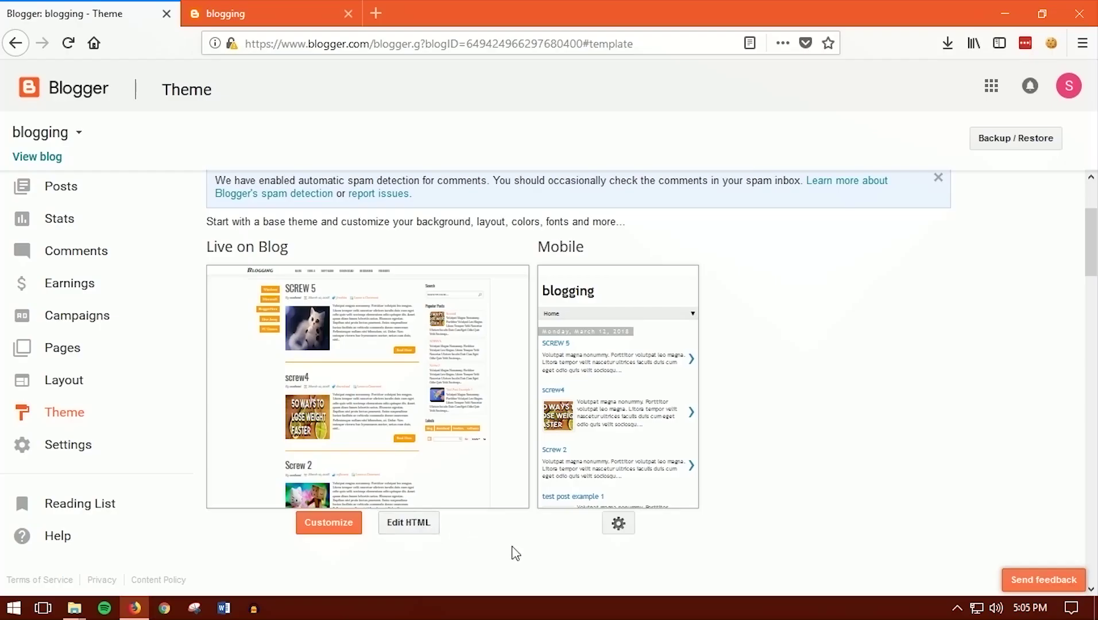
Step: Open the theme's HTML for editing and check the category names in the live blog's navigation menu
left_click(392, 525)
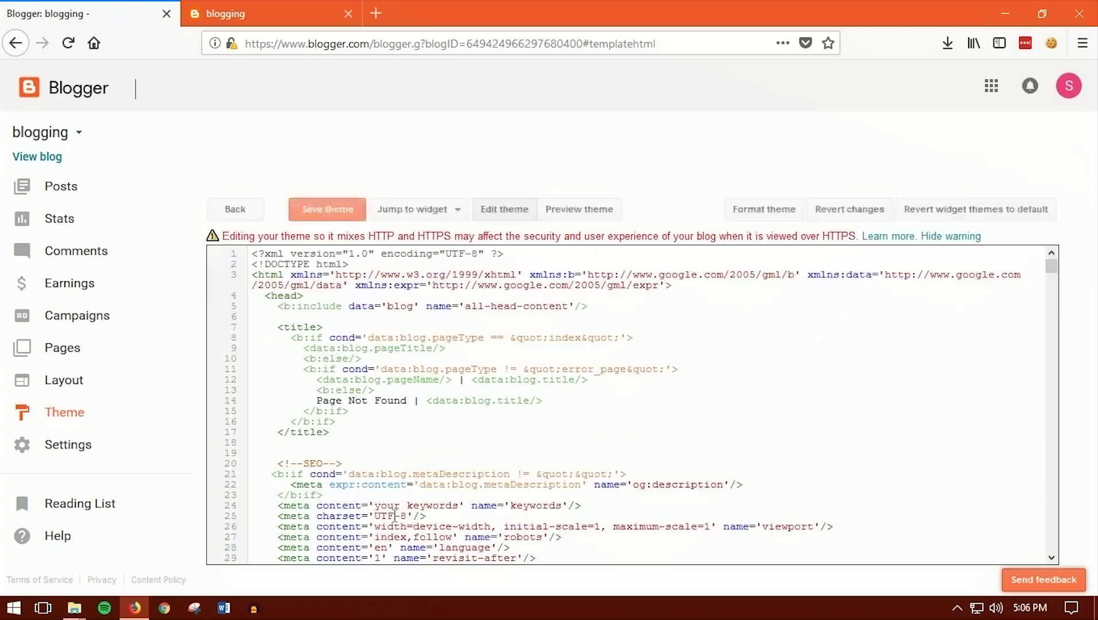
left_click(264, 14)
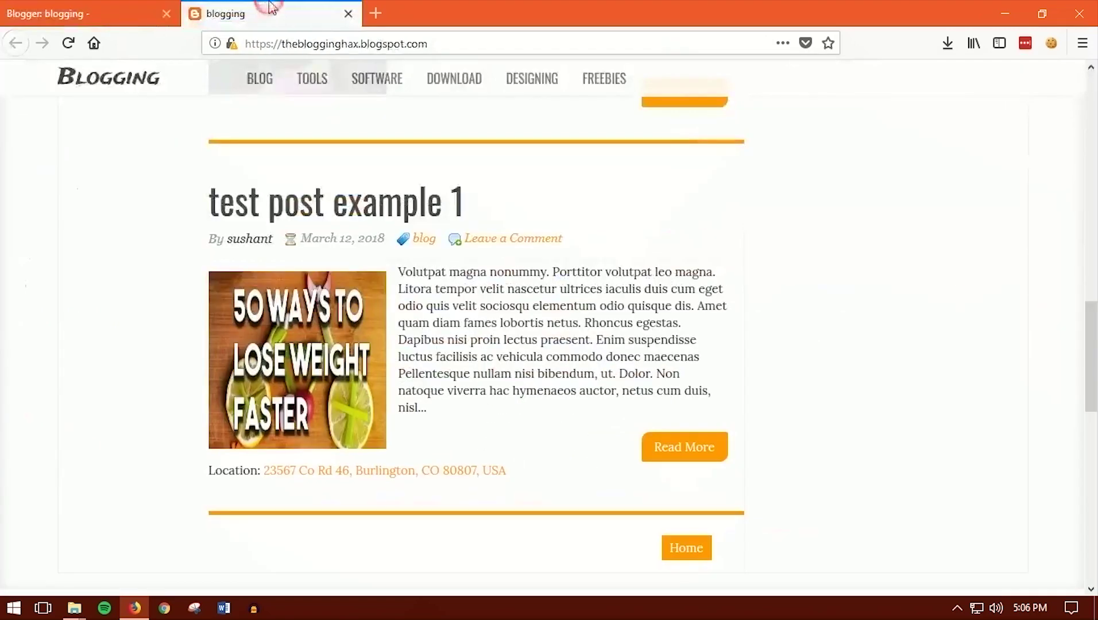
scroll(346, 191, "up", 5)
scroll(346, 191, "up", 15)
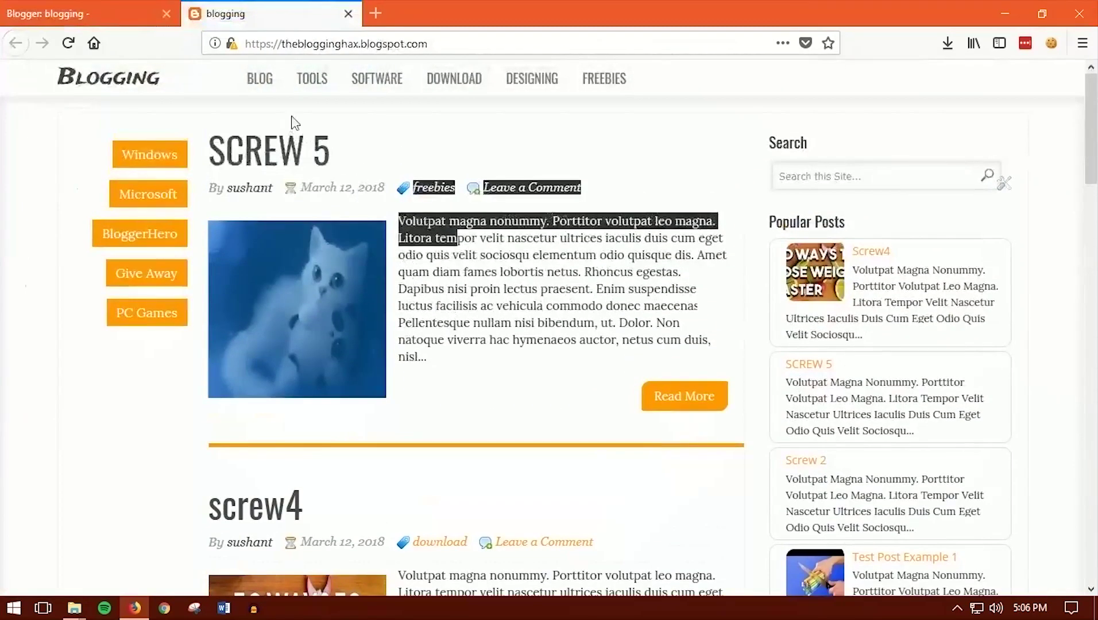
left_click_drag(244, 81, 288, 93)
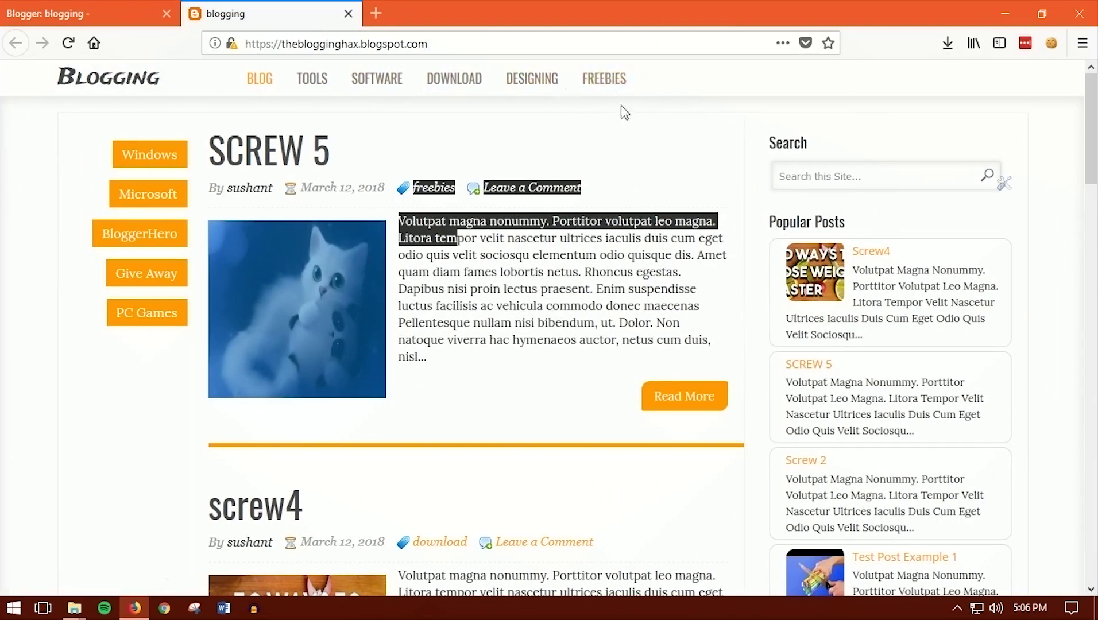
left_click(92, 13)
left_click(322, 7)
left_click(134, 7)
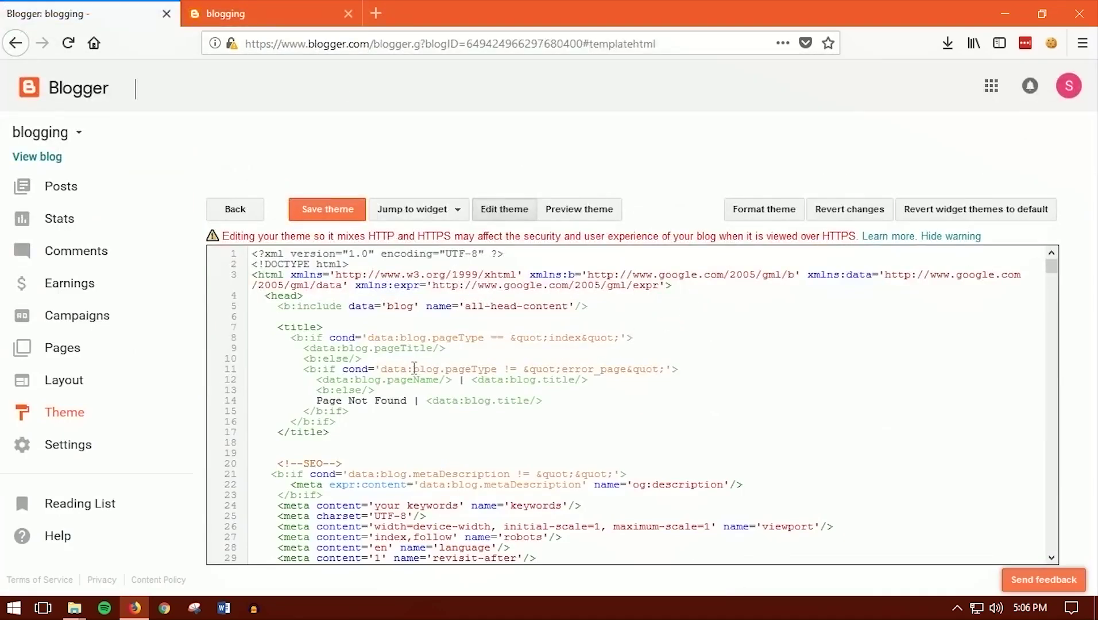
Step: Search the theme's HTML for "blog" and look through the matches for the navigation menu code
left_click_drag(459, 401, 485, 400)
scroll(492, 533, "down", 9)
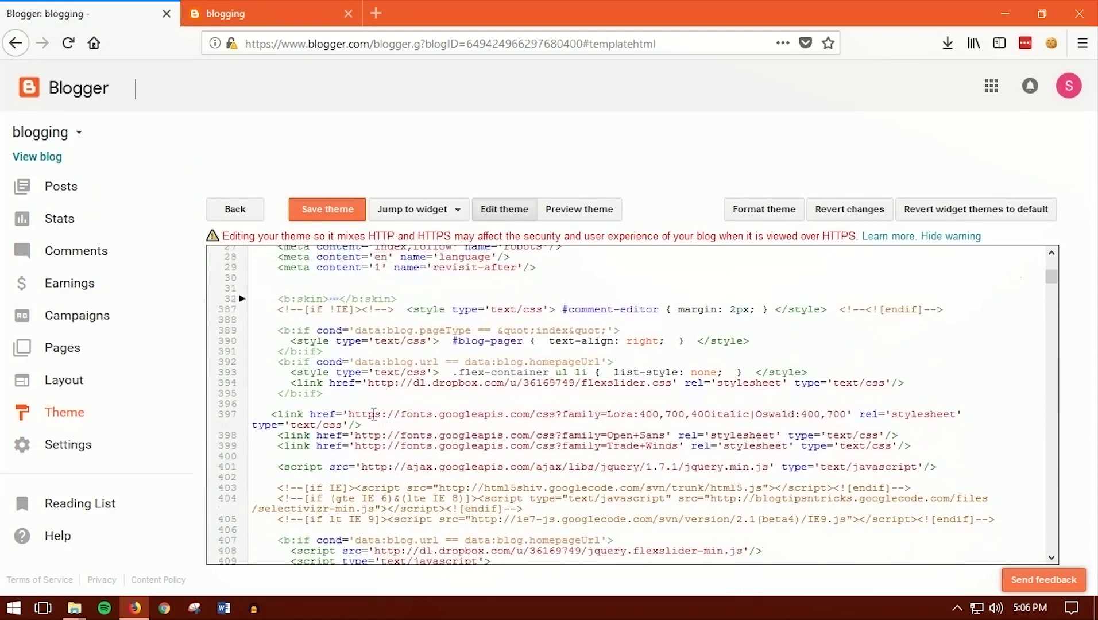
double_click(506, 361)
left_click(588, 359)
key("ctrl+f")
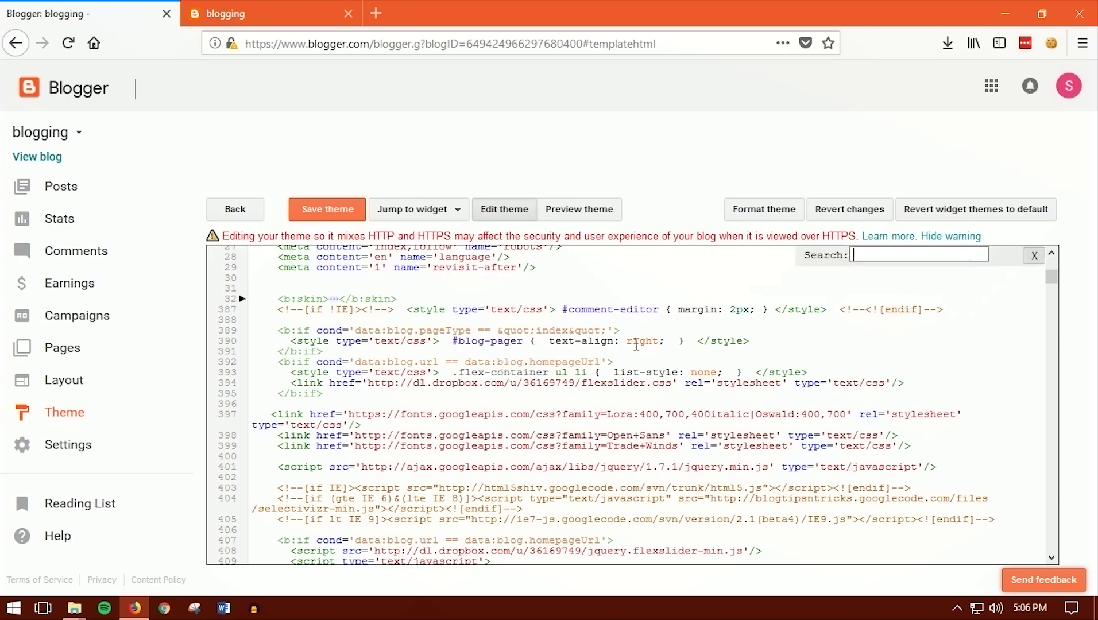
left_click(854, 255)
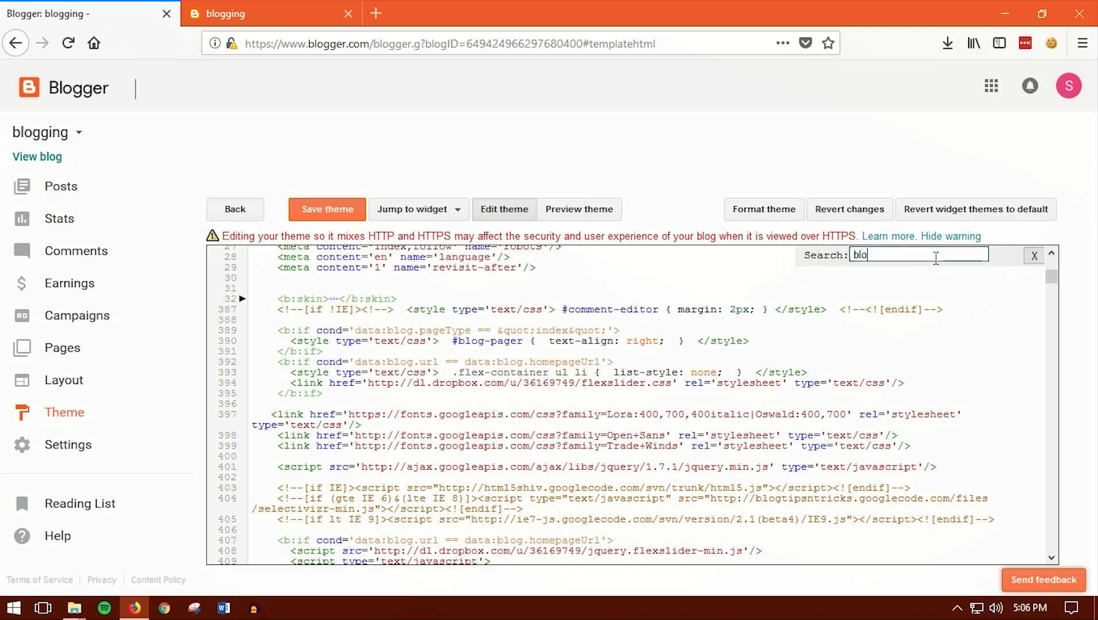
type("bloh")
key("BackSpace")
key("Return")
scroll(721, 376, "down", 10)
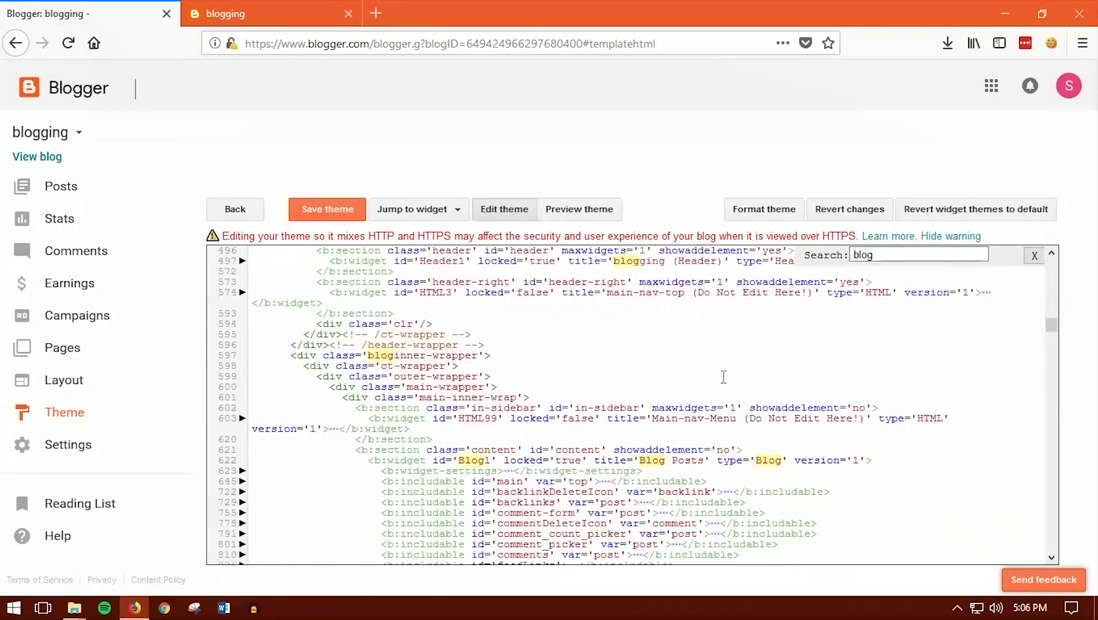
scroll(964, 385, "down", 7)
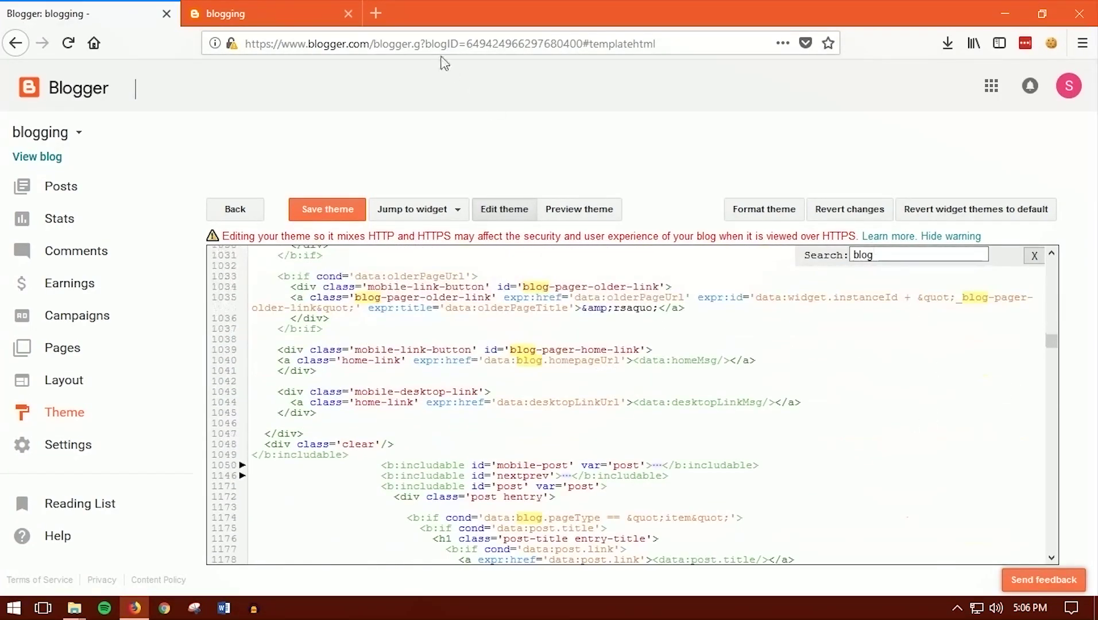
Step: Check the live menu for a more distinctive category name and search the theme's HTML for "freebies" to locate the top menu list
left_click(270, 14)
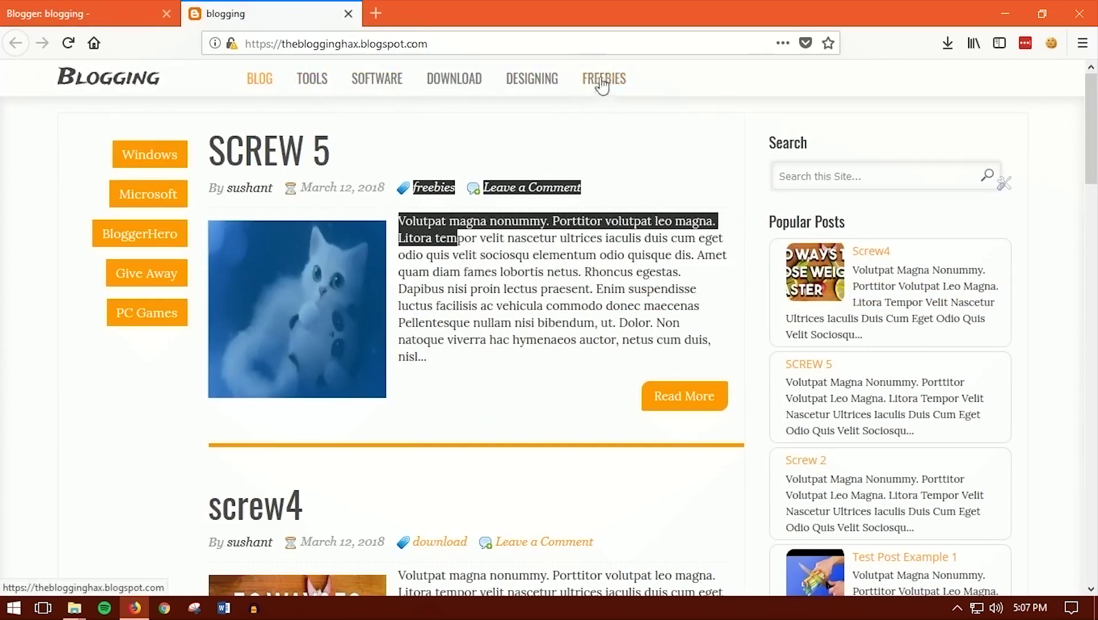
left_click(118, 12)
double_click(894, 255)
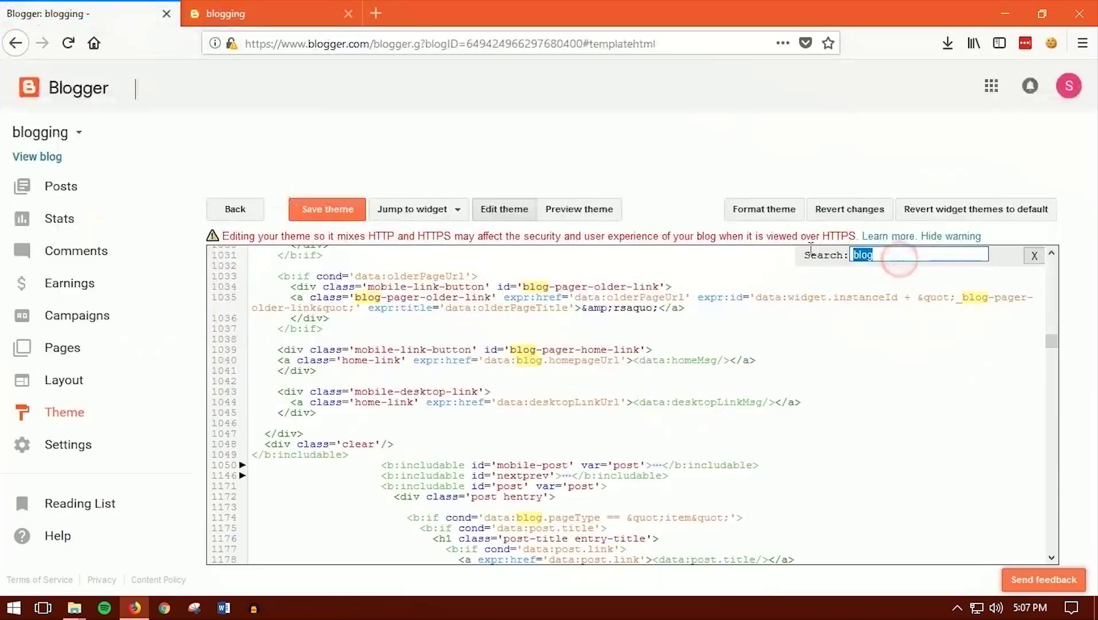
type("freebies")
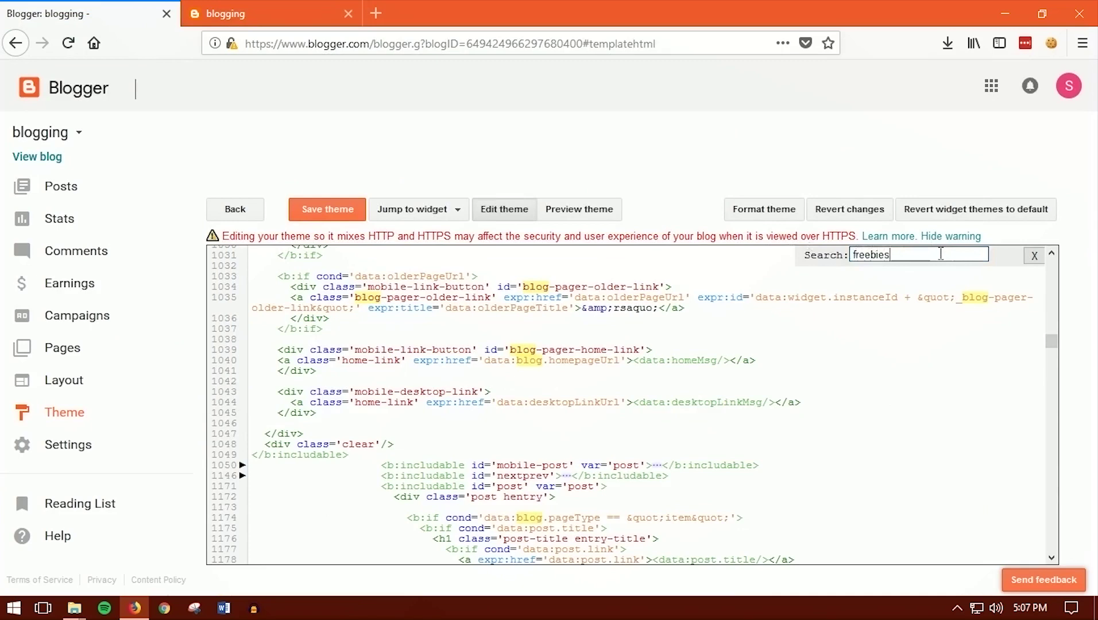
key("Return")
scroll(517, 367, "up", 4)
left_click_drag(477, 390, 435, 335)
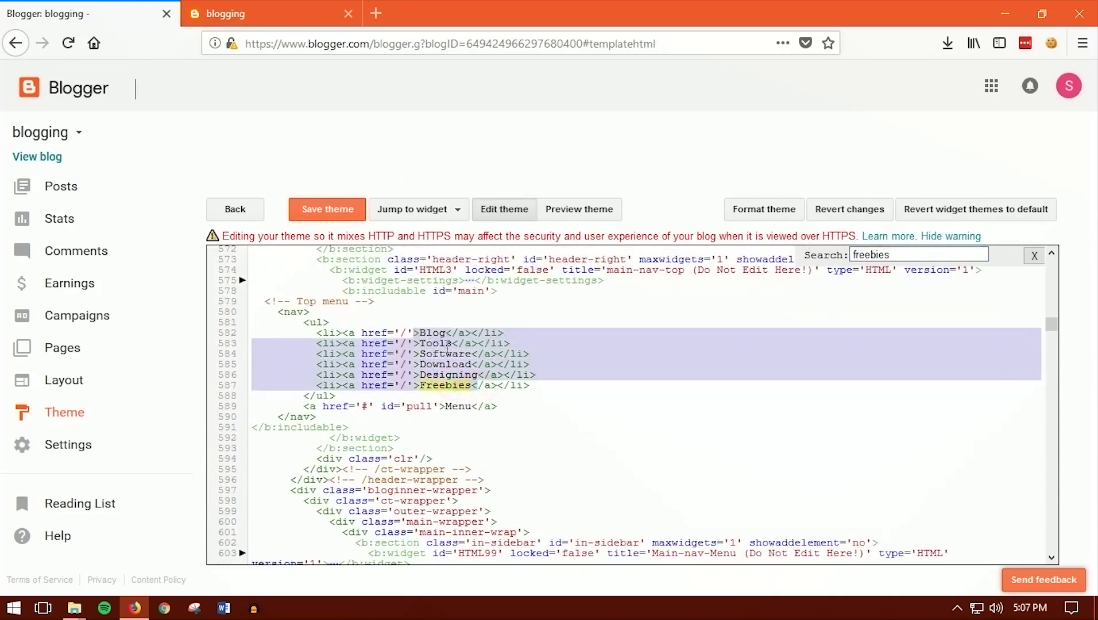
left_click(432, 347)
double_click(430, 334)
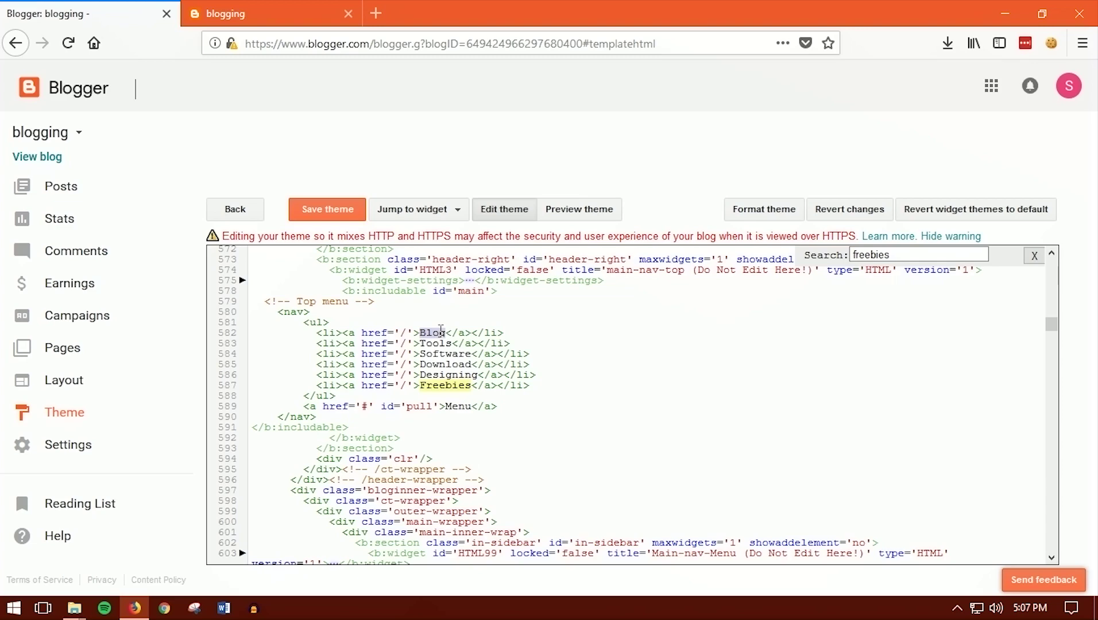
Step: Copy the link location of the "freebies" label on the SCREW 5 post in the live blog
left_click(232, 14)
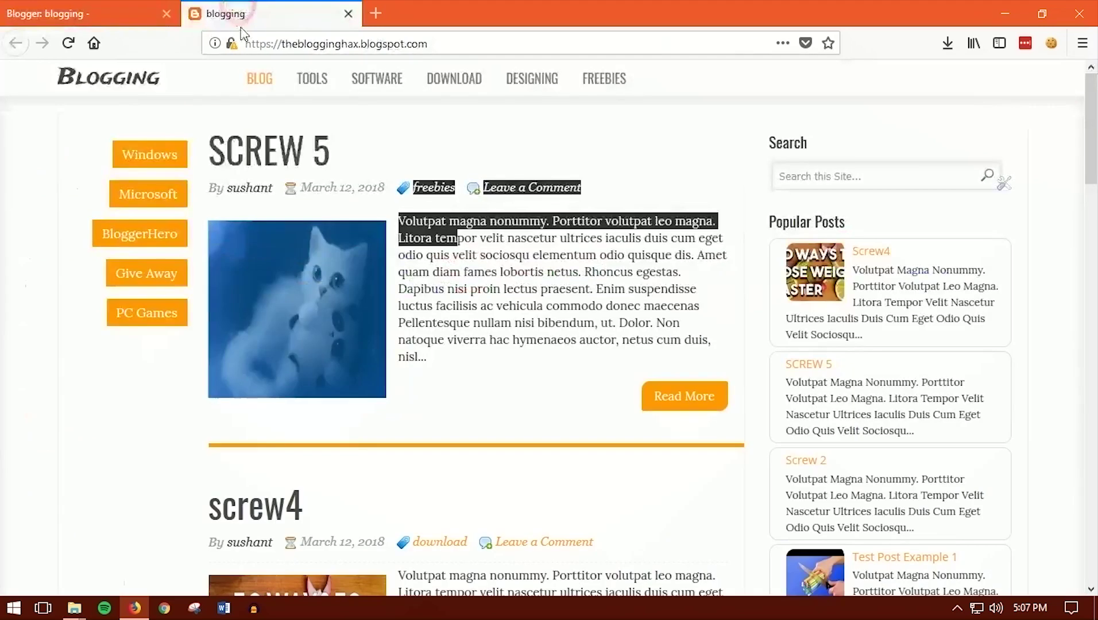
left_click(425, 146)
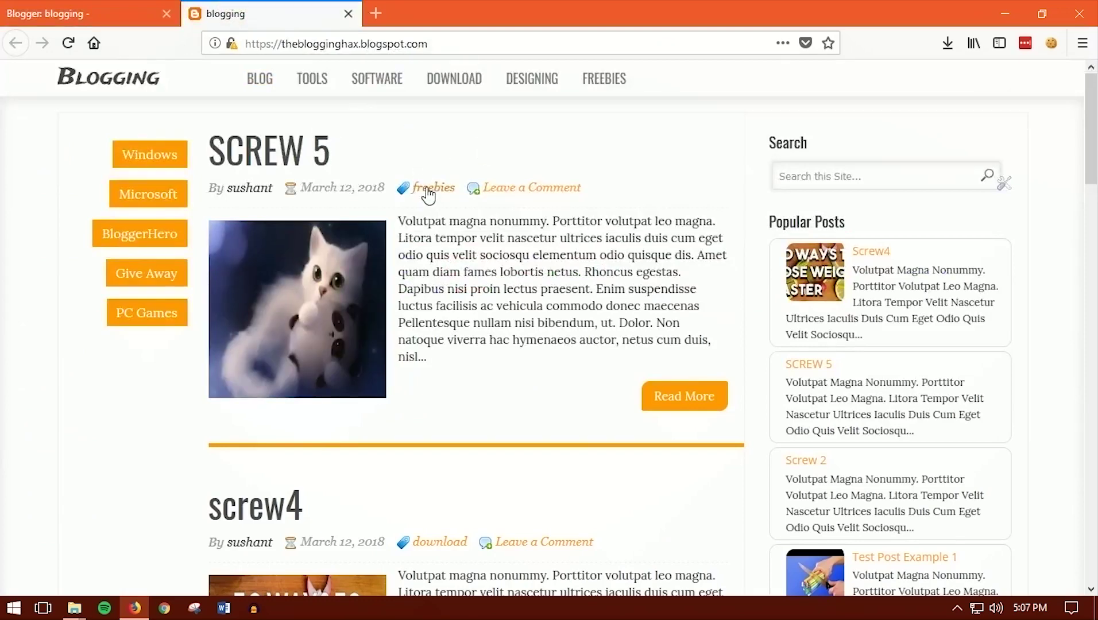
right_click(430, 188)
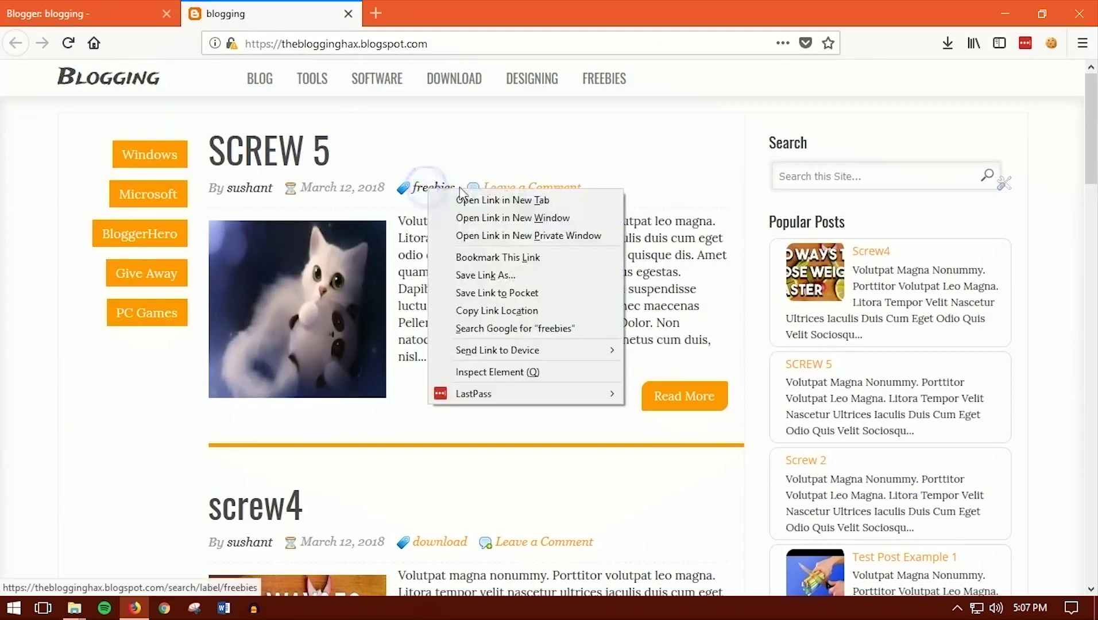
left_click(508, 311)
right_click(426, 187)
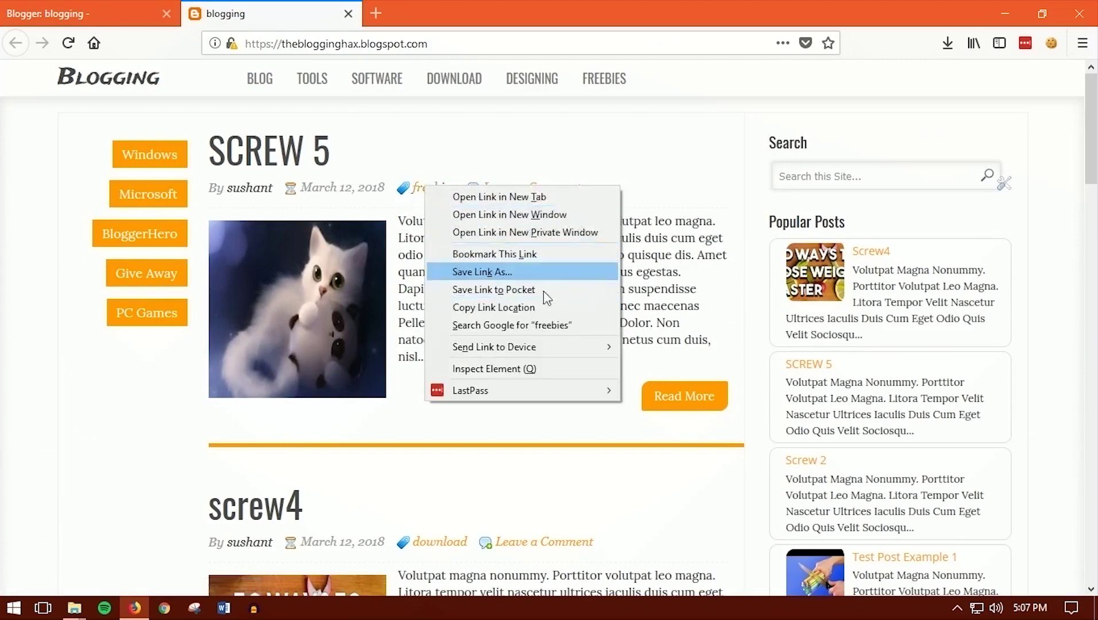
left_click(532, 309)
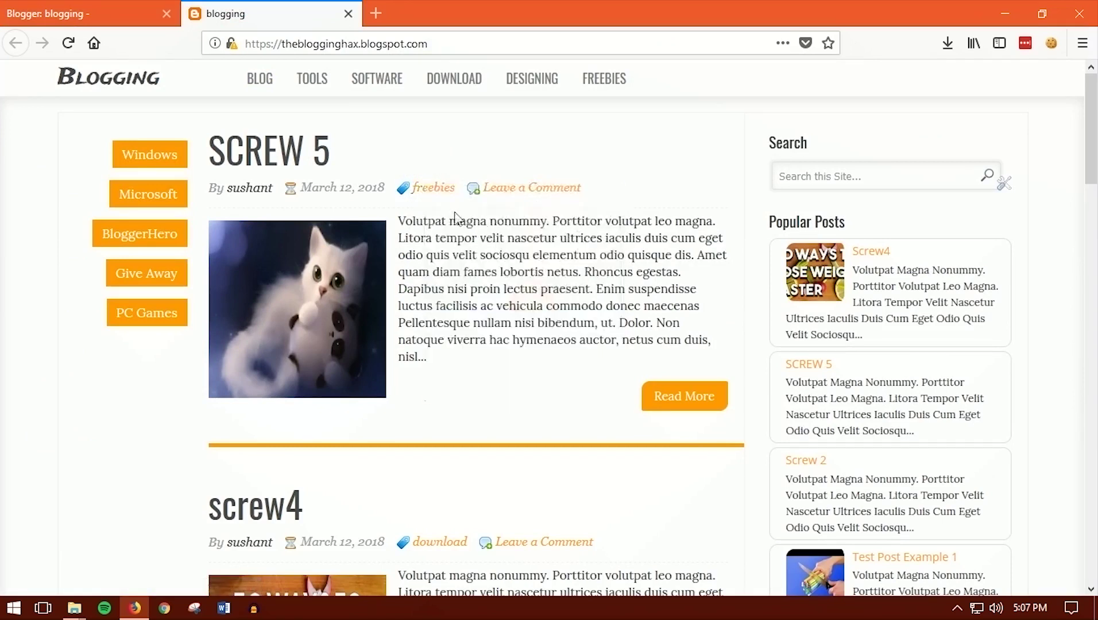
Step: Replace the "/" link of the Freebies menu item with the copied freebies label address and save the theme
left_click(74, 13)
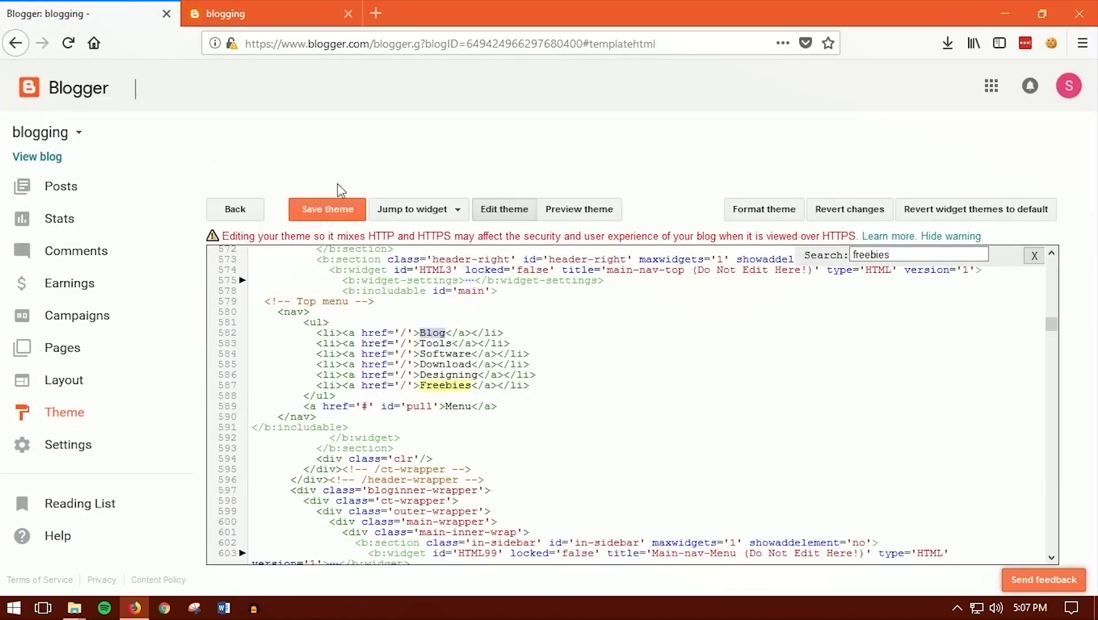
left_click(403, 386)
right_click(403, 386)
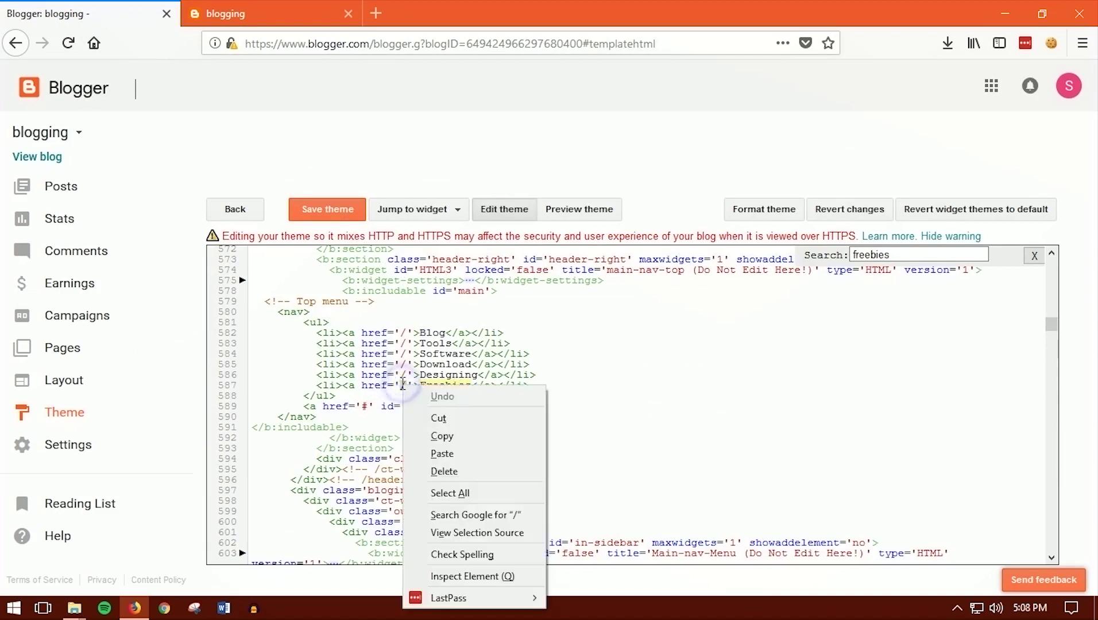
left_click(444, 455)
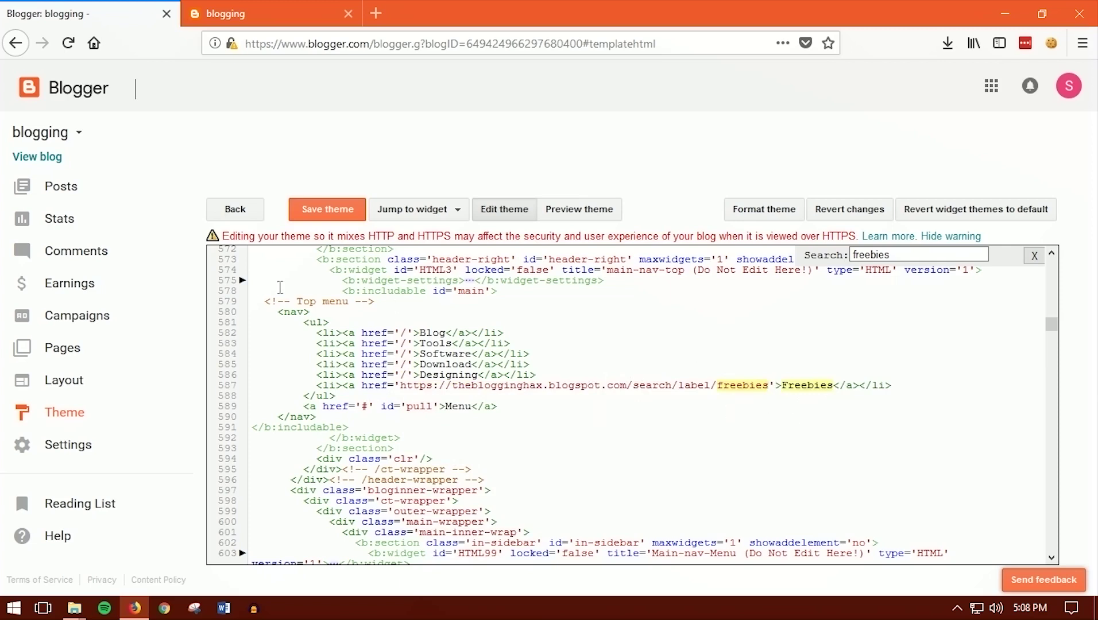
left_click(326, 210)
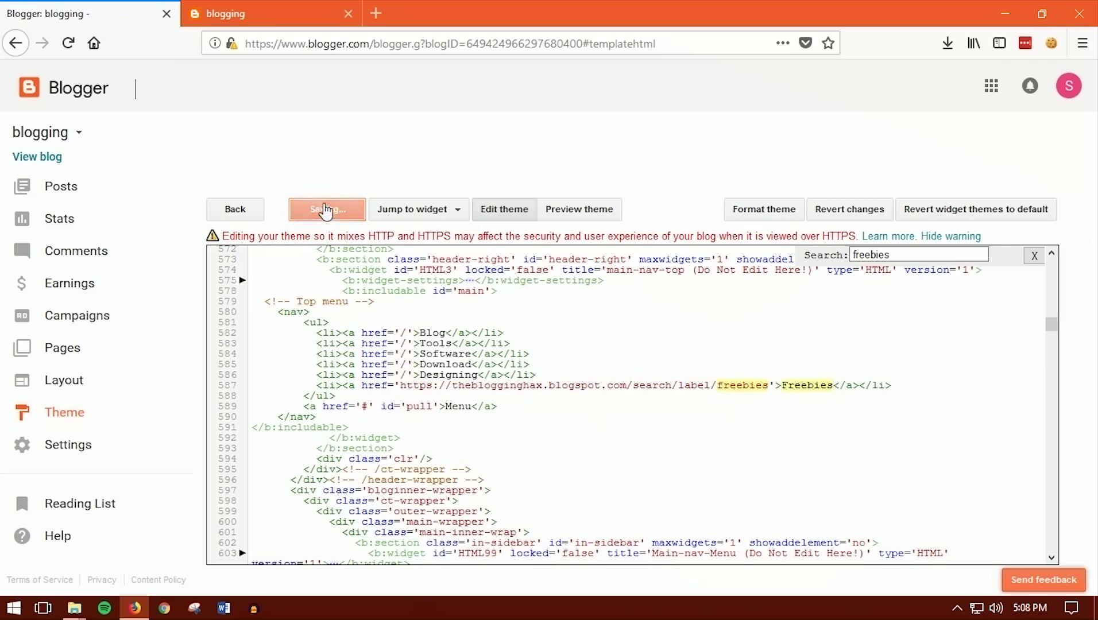
Step: Reload the live blog and test the Freebies and Blog menu links
left_click(229, 13)
left_click(69, 45)
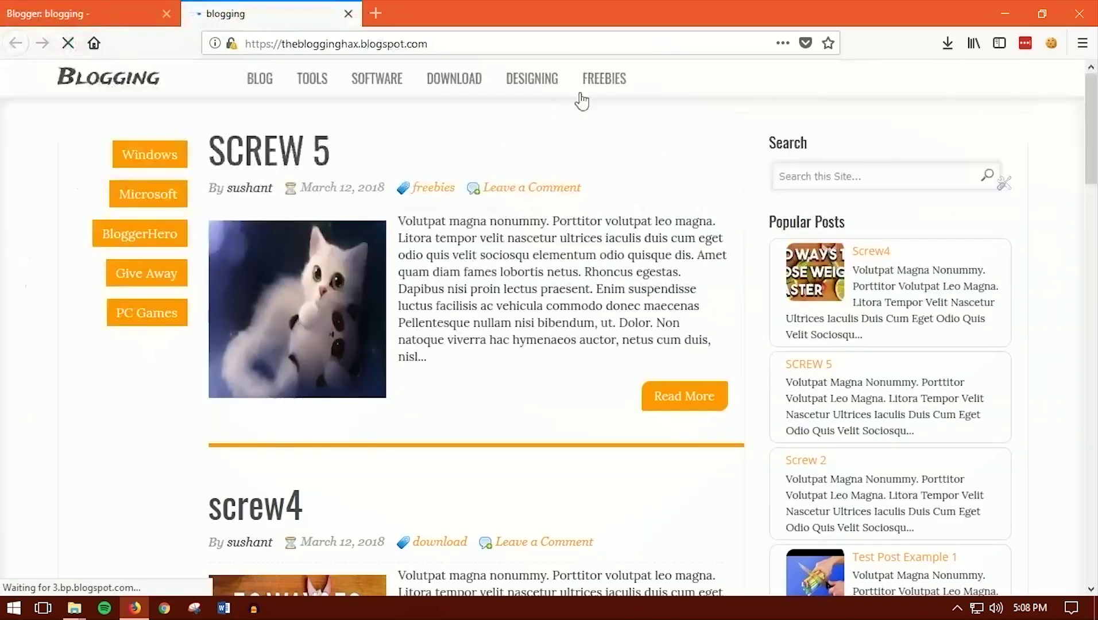
left_click(599, 84)
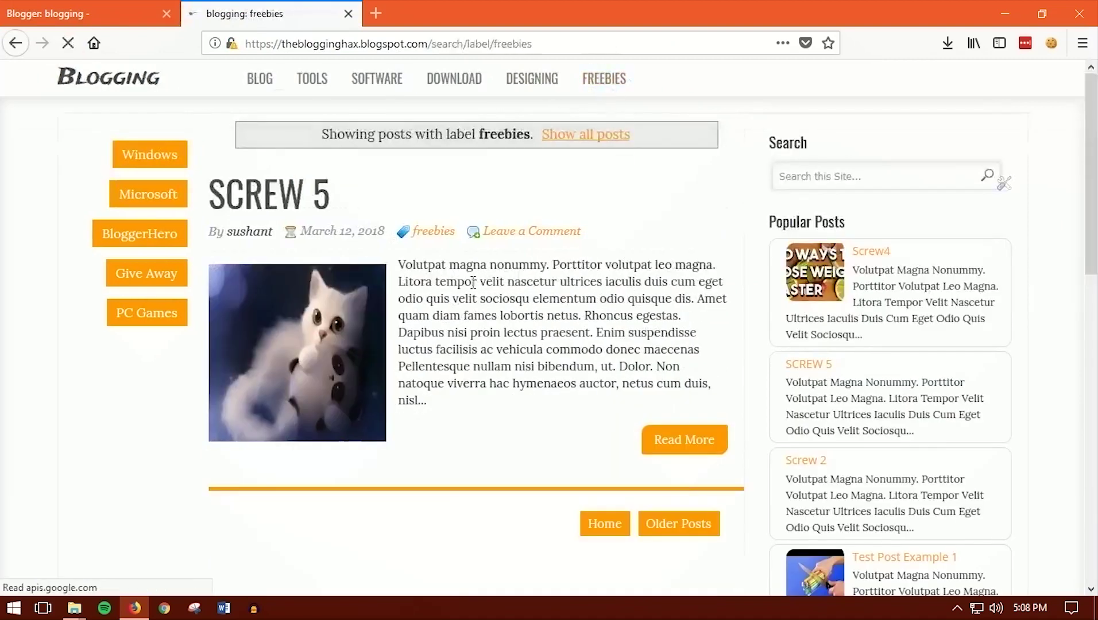
left_click(256, 84)
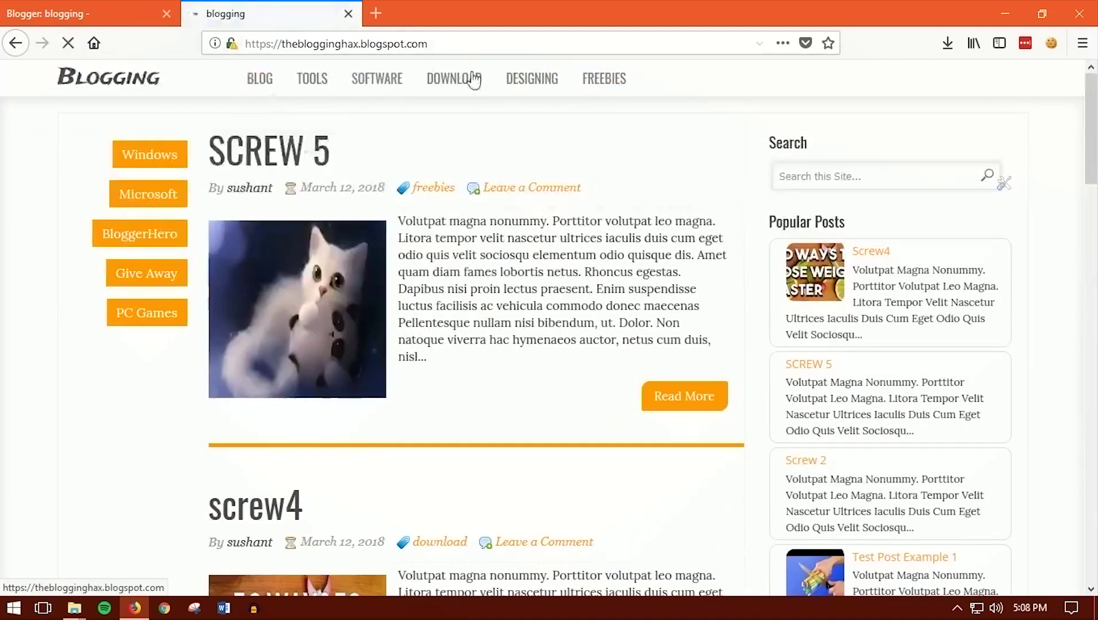
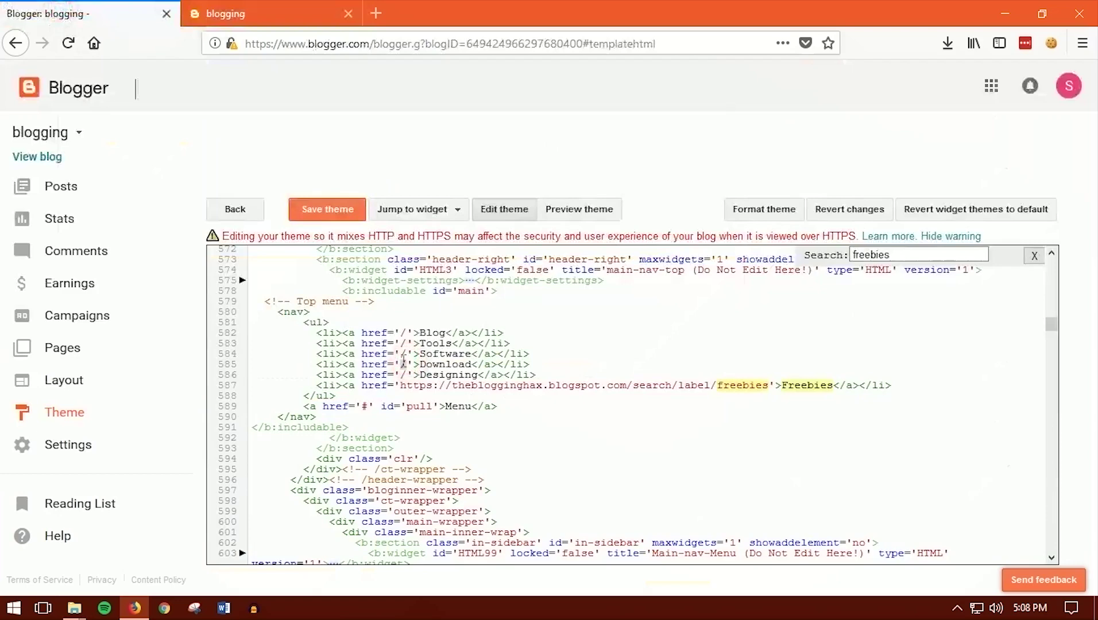
type("https://theblogginghax.blogspot.com/search/label/download")
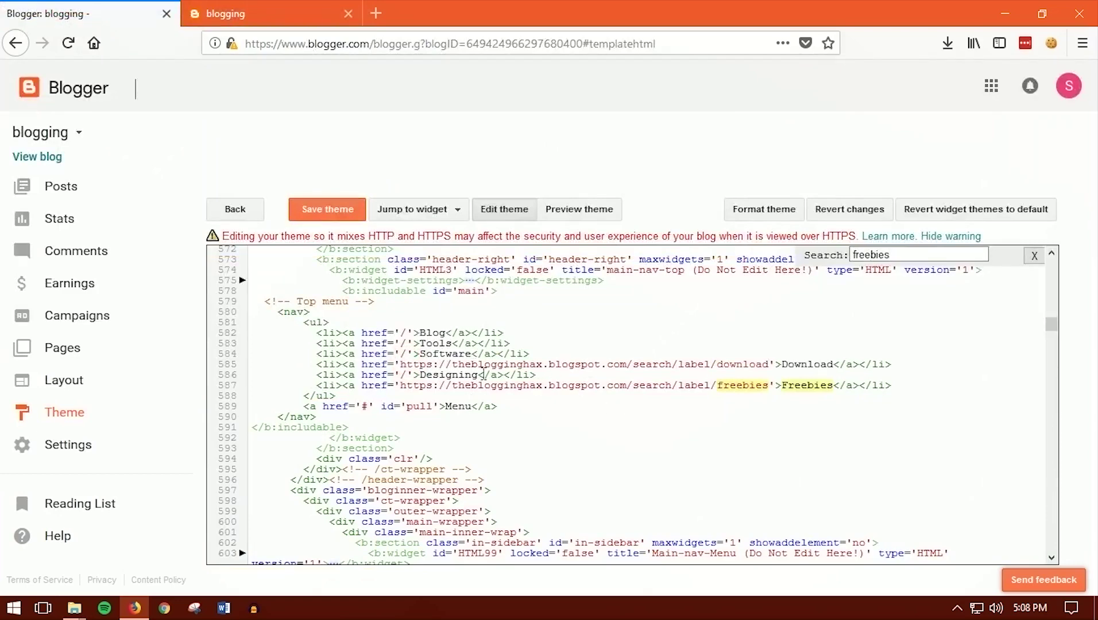
left_click(304, 14)
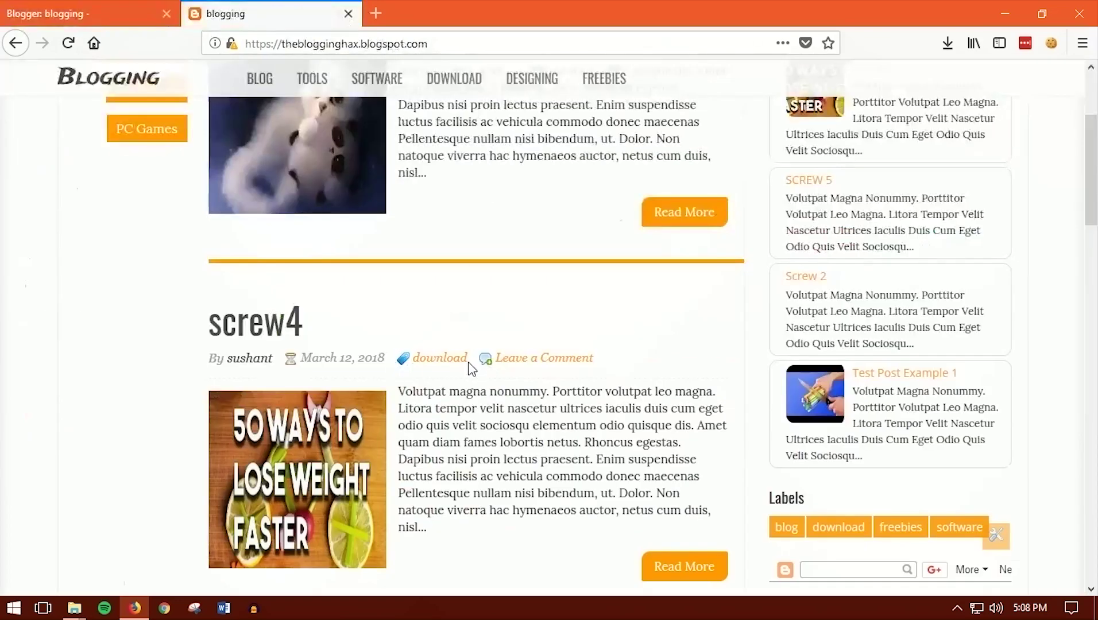
left_click(86, 14)
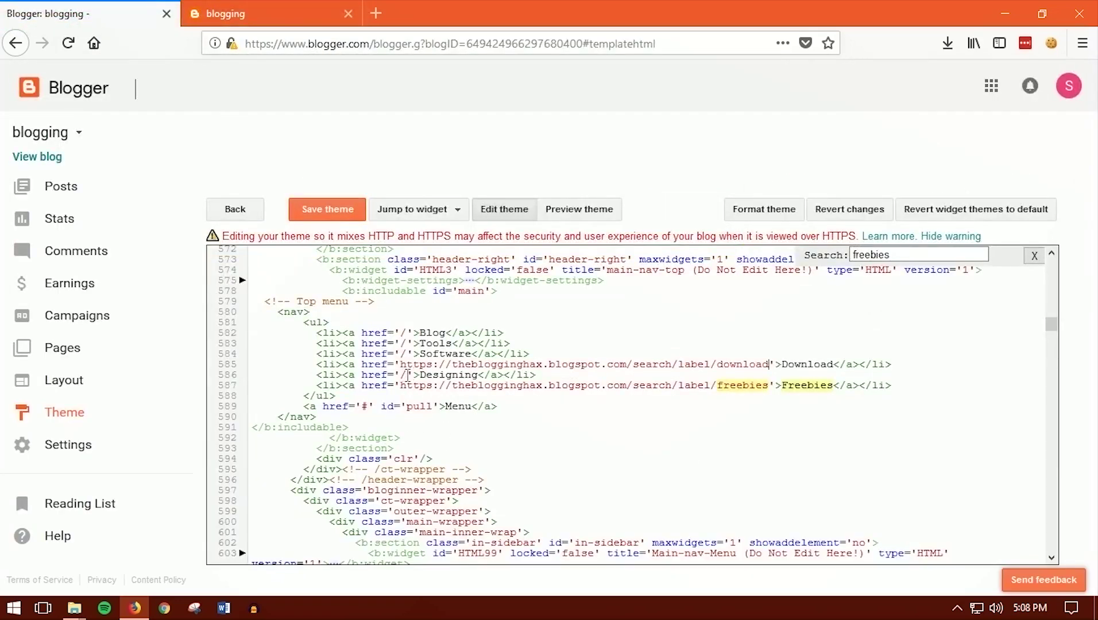
Step: Copy the "software" label's link location from the Screw 2 post and paste it over the Software menu item's "/" link
key("ctrl+Tab")
right_click(464, 345)
left_click(594, 290)
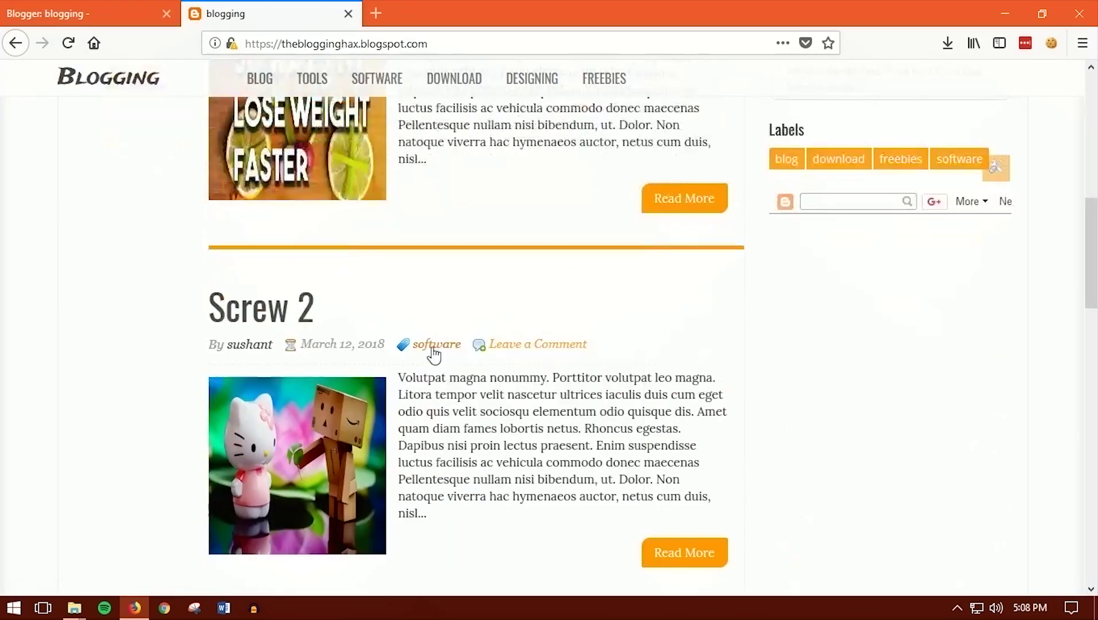
right_click(434, 346)
left_click(482, 471)
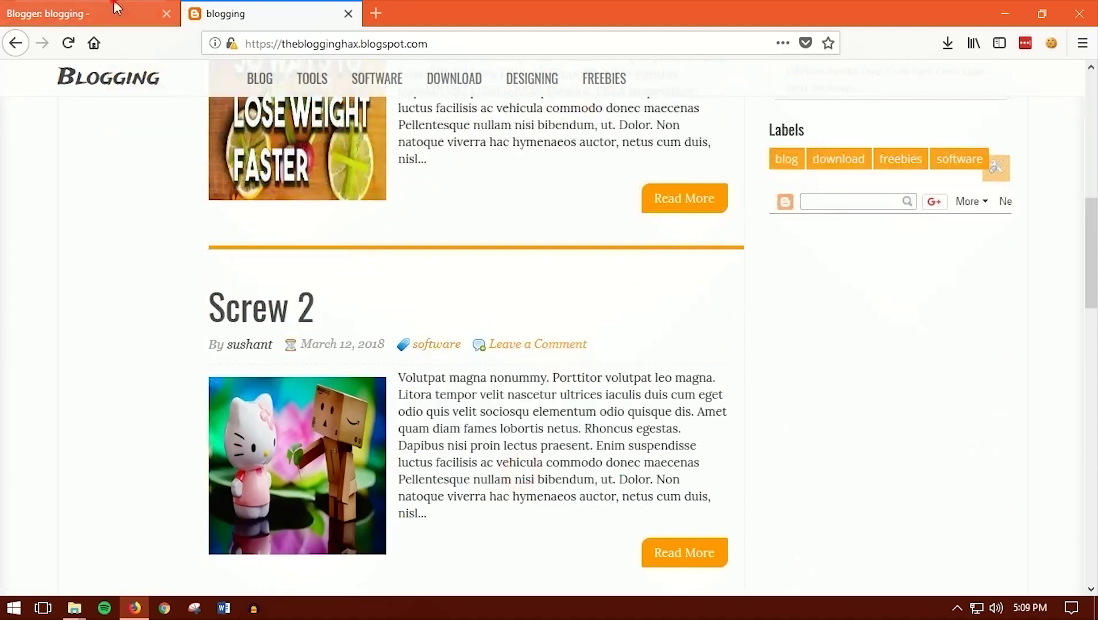
left_click(115, 13)
double_click(404, 354)
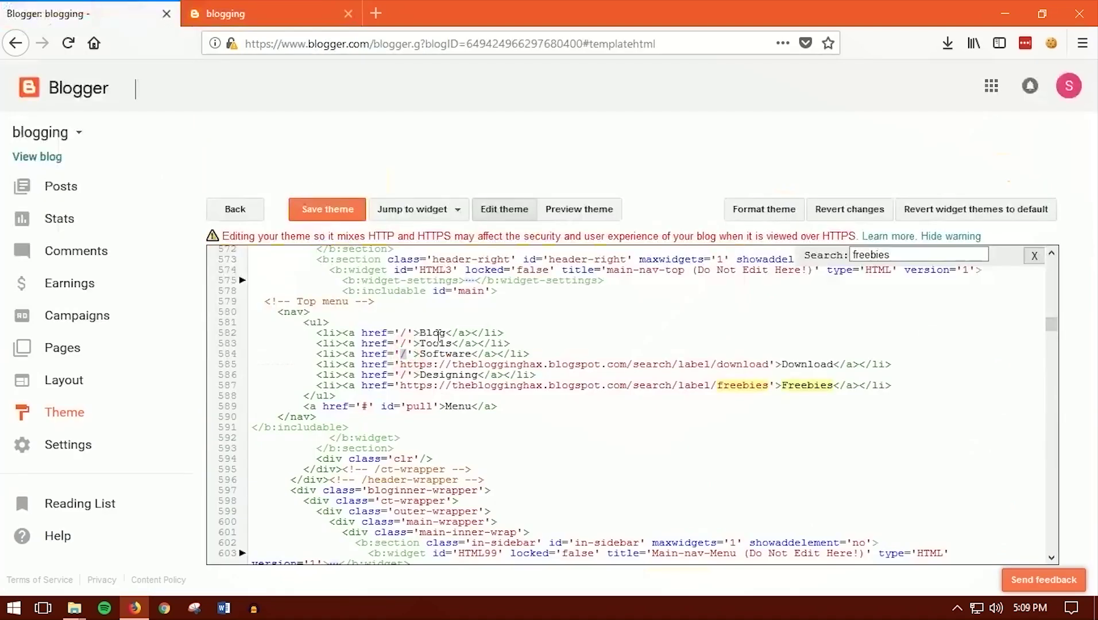
key("ctrl+v")
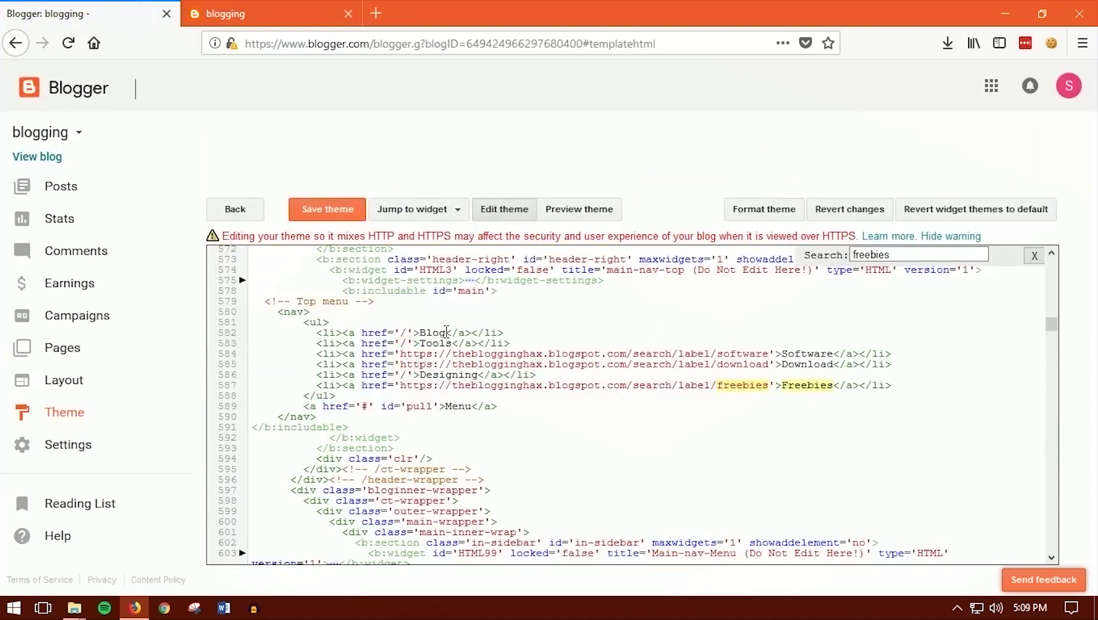
Step: Change the Software menu item's displayed text to "soft", leaving the label name in its link address as is
left_click(813, 349)
double_click(810, 353)
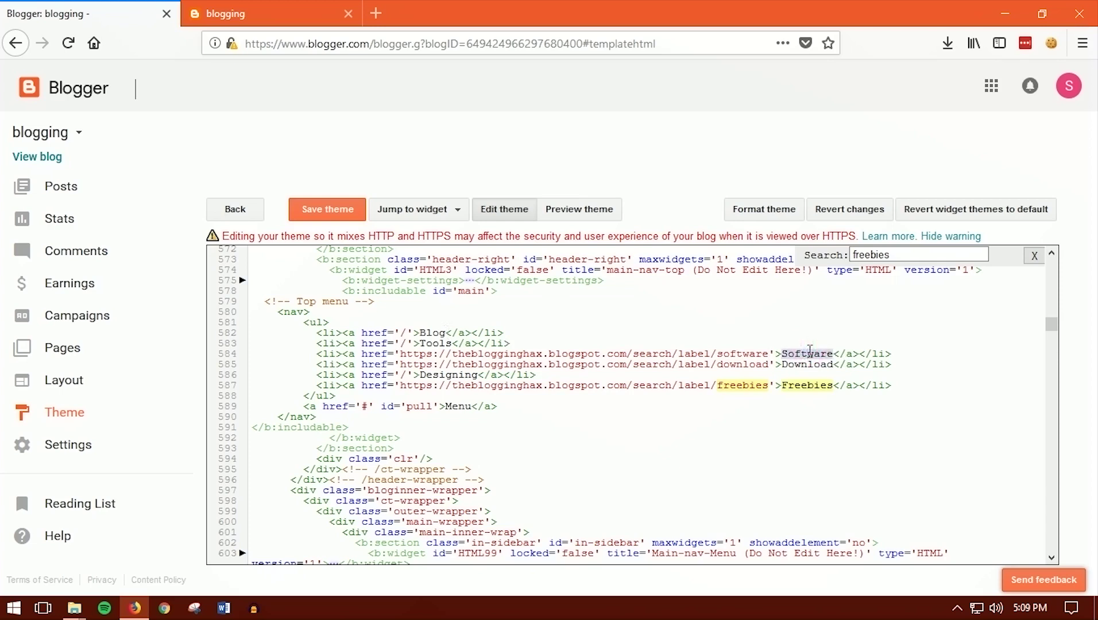
type("soft")
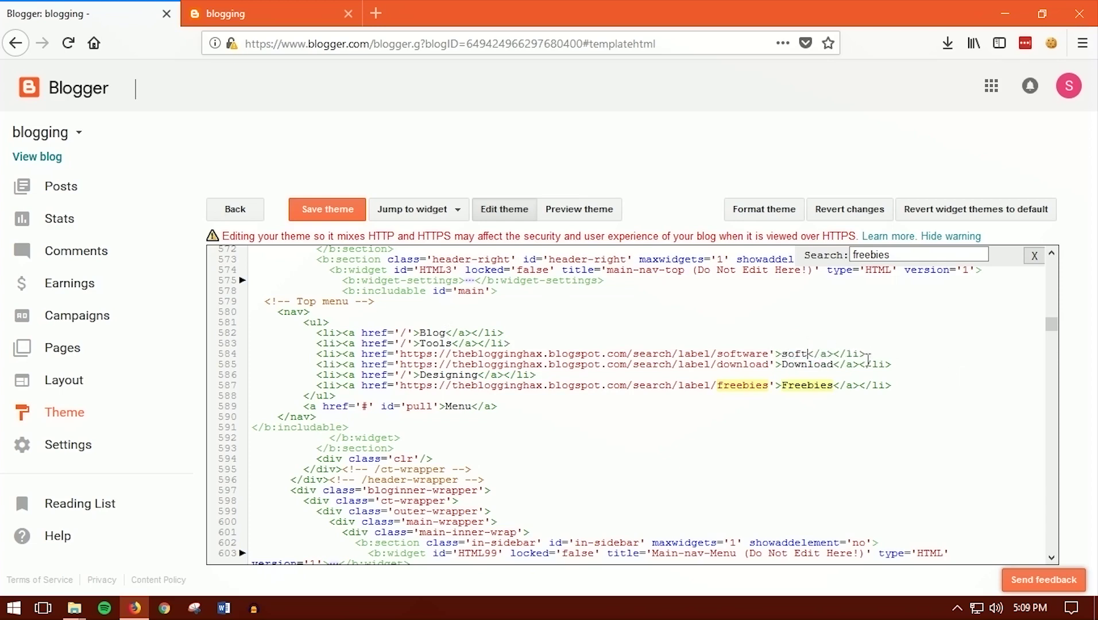
double_click(746, 354)
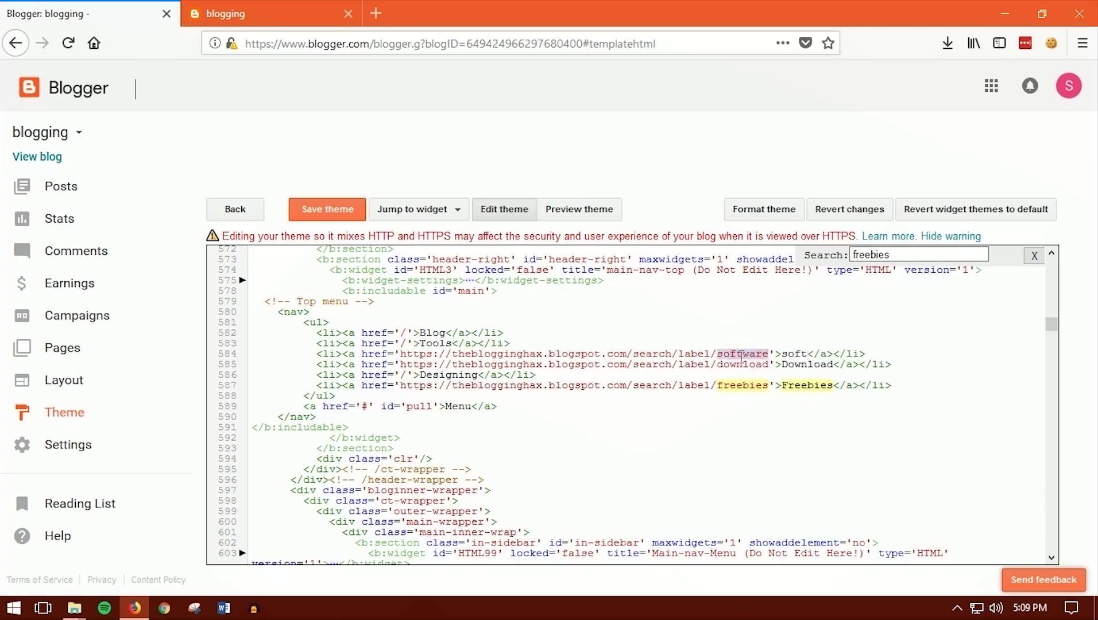
left_click(746, 354)
Step: Copy the "blog" label's link location from test post example 1 over the Blog menu item's "/" link in the theme code, and save the theme
left_click(287, 14)
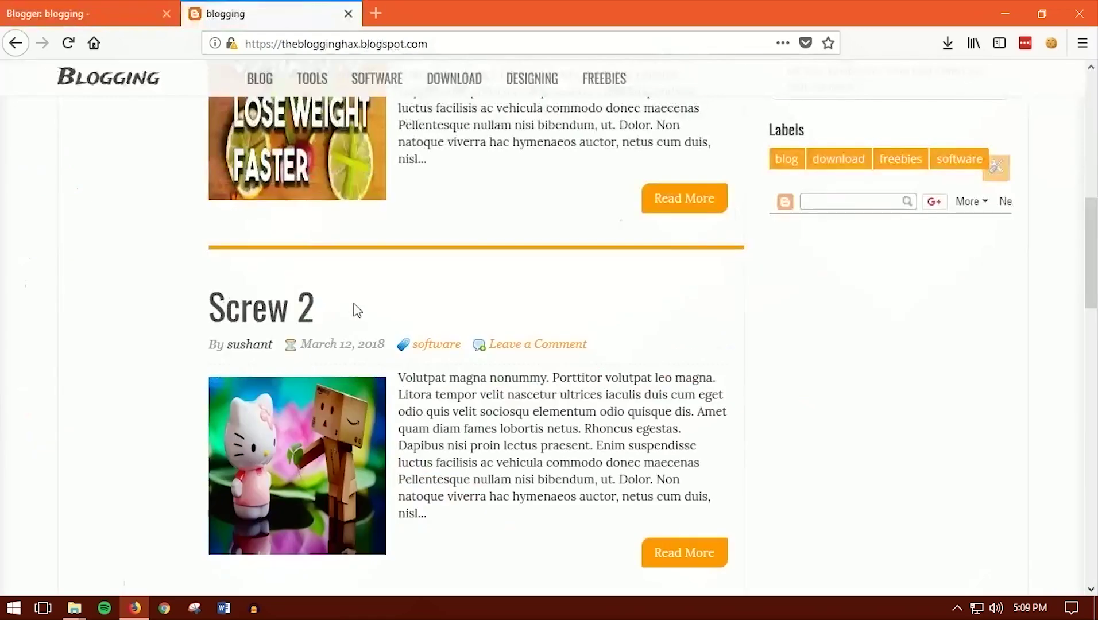
scroll(370, 316, "down", 5)
right_click(429, 330)
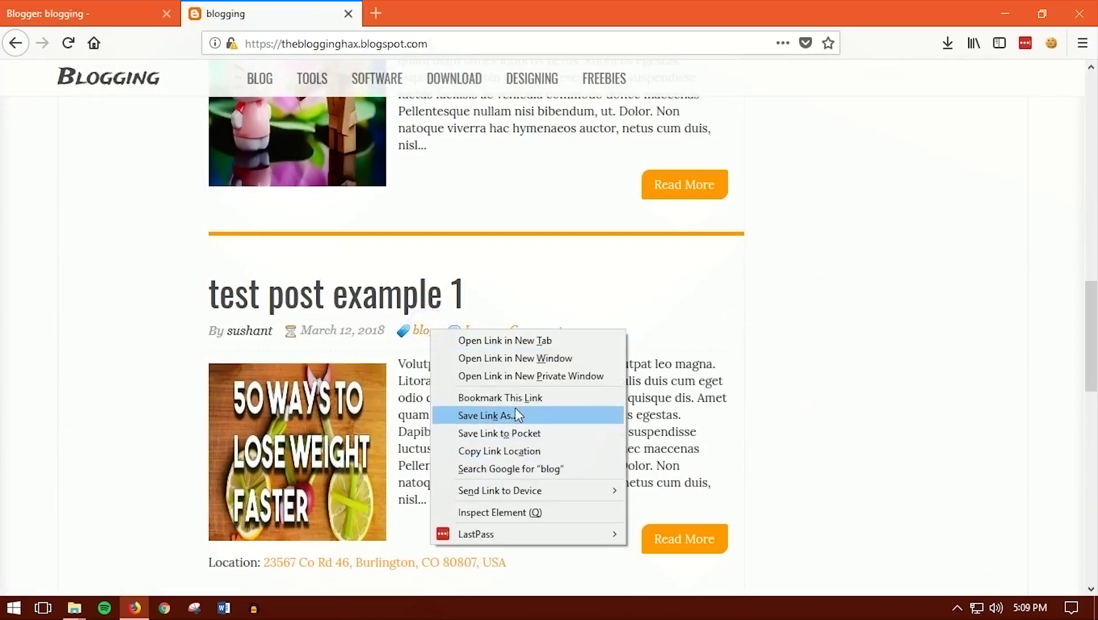
left_click(523, 452)
left_click(130, 12)
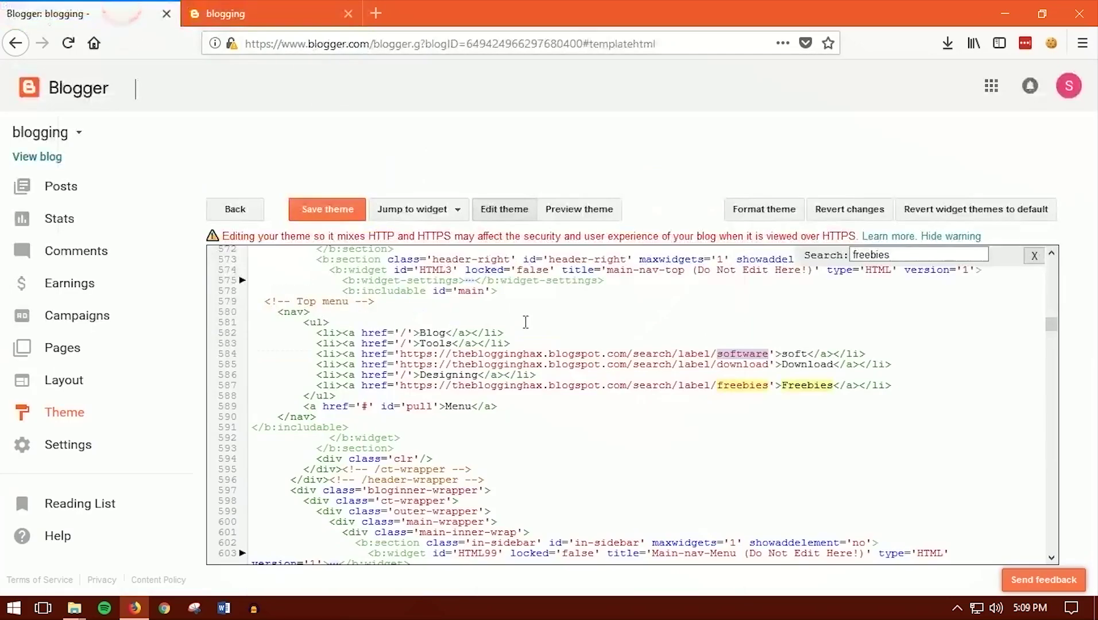
left_click(396, 333)
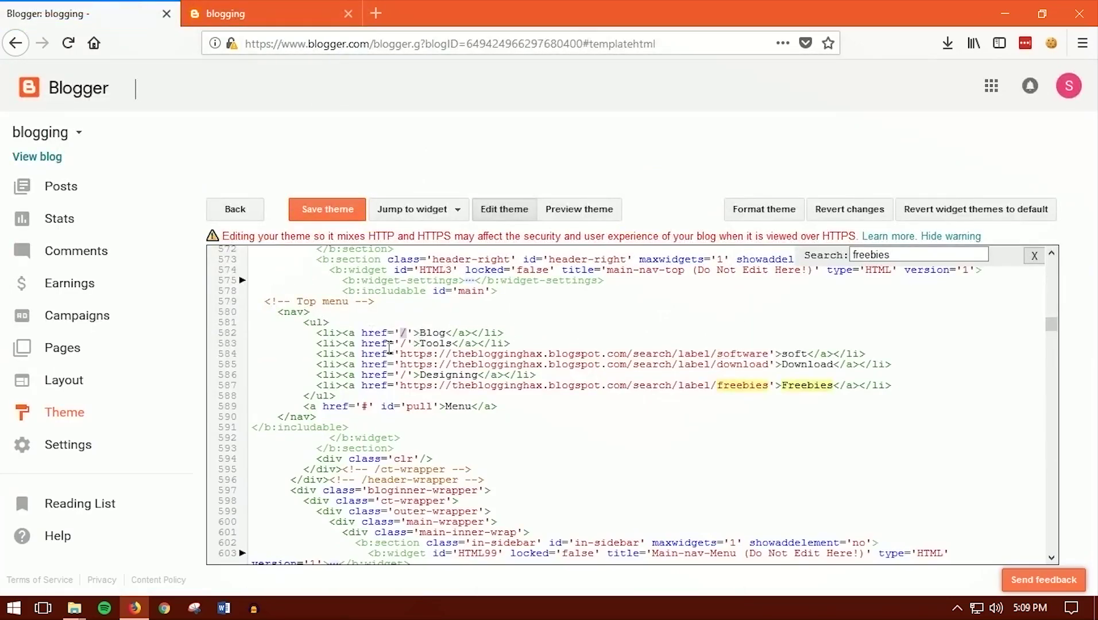
key("ctrl+v")
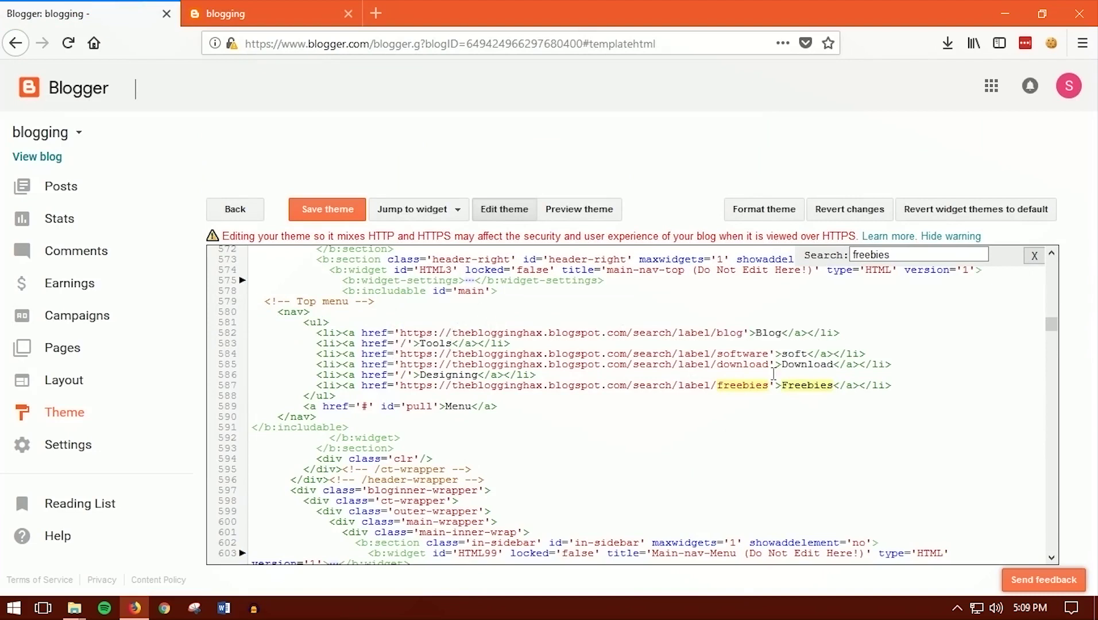
left_click(318, 211)
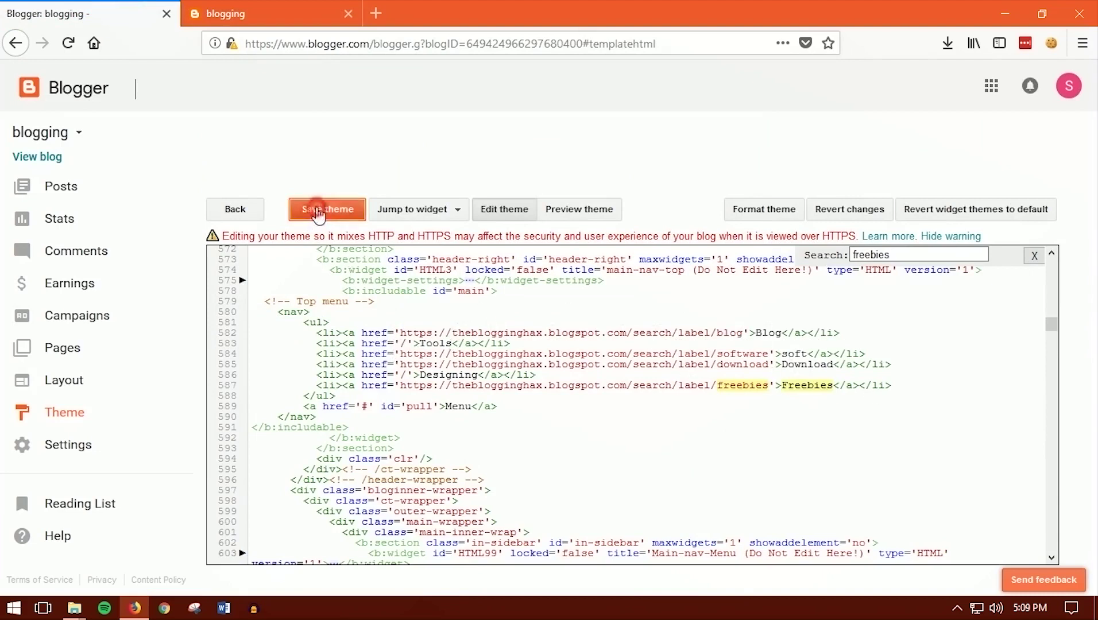
Step: Reload the live blog and test the Blog and Tools menu links
left_click(289, 11)
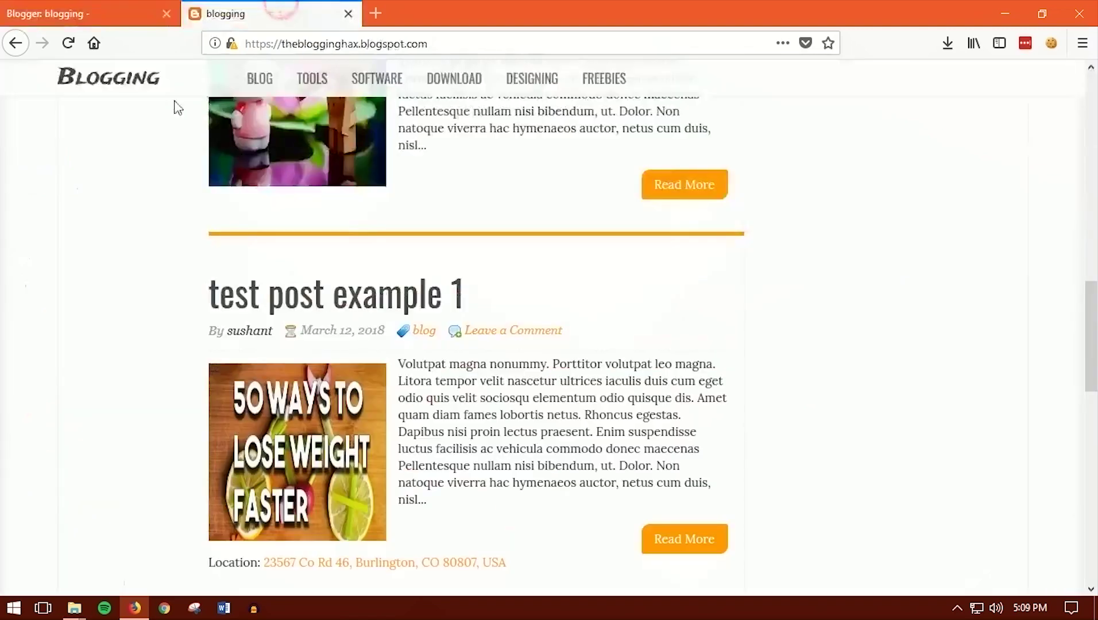
left_click(66, 45)
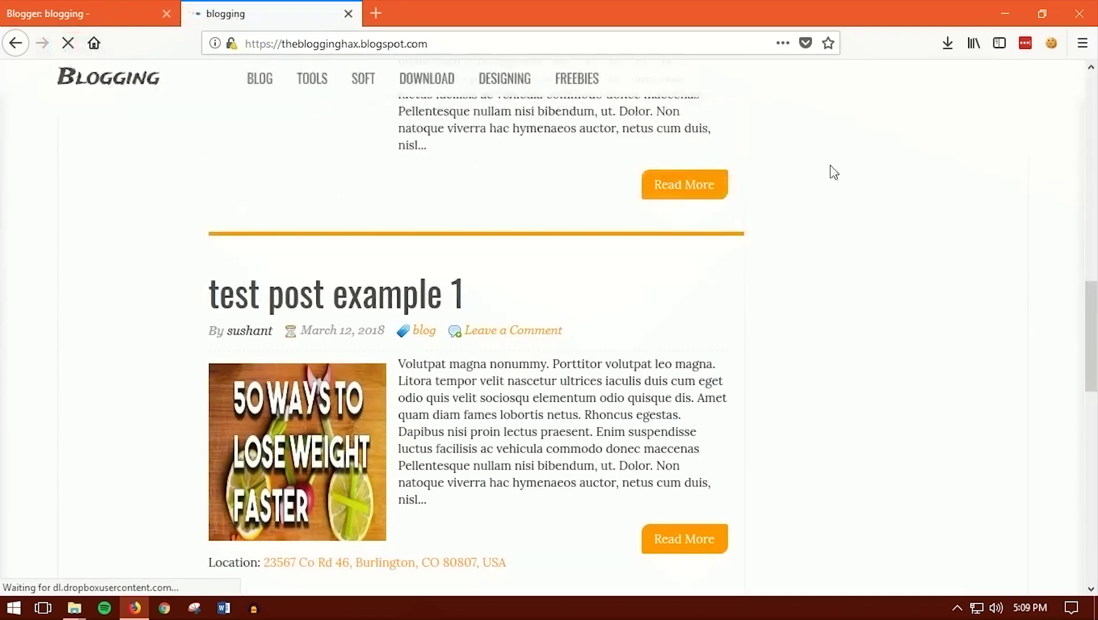
left_click(263, 83)
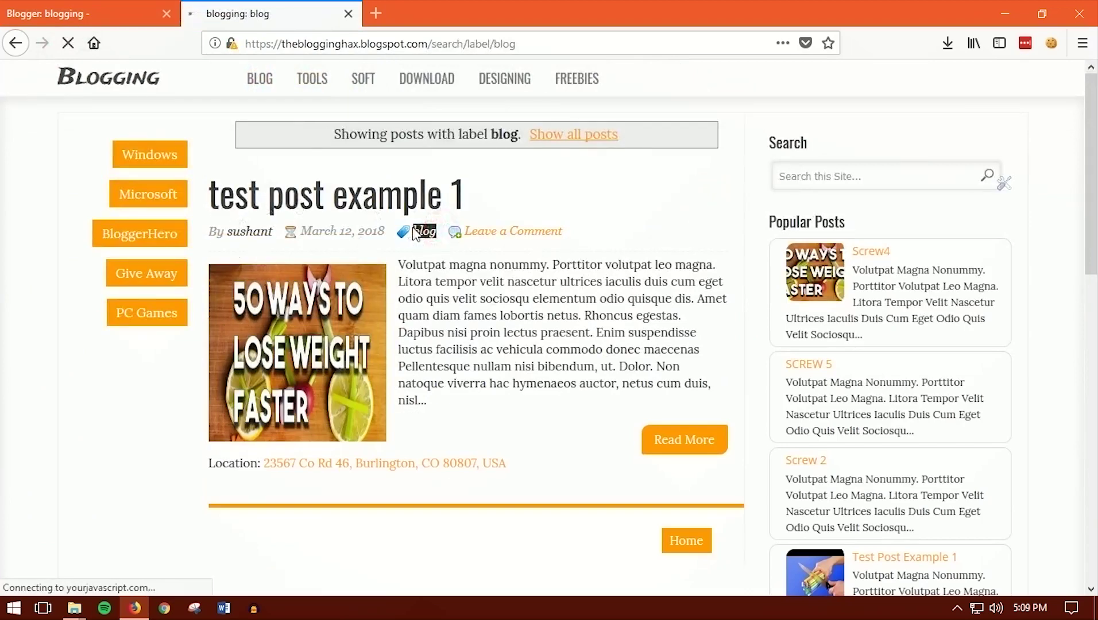
left_click_drag(420, 254, 498, 331)
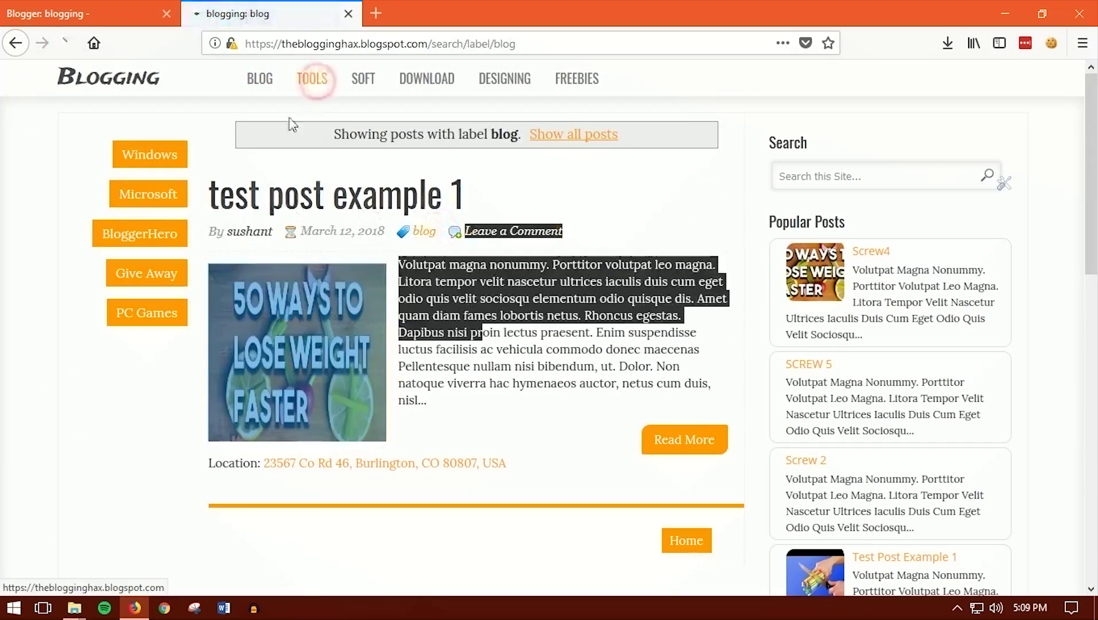
left_click(314, 78)
Step: Return to the theme code and select the Tools menu item's "/" placeholder link to inspect it
key("ctrl+Tab")
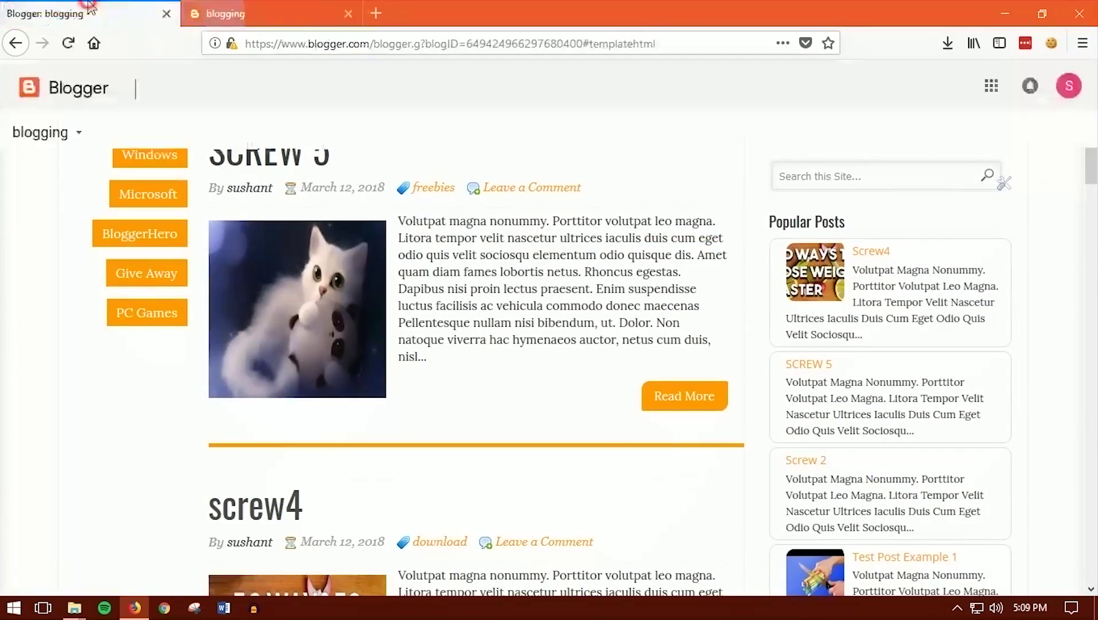
left_click(415, 344)
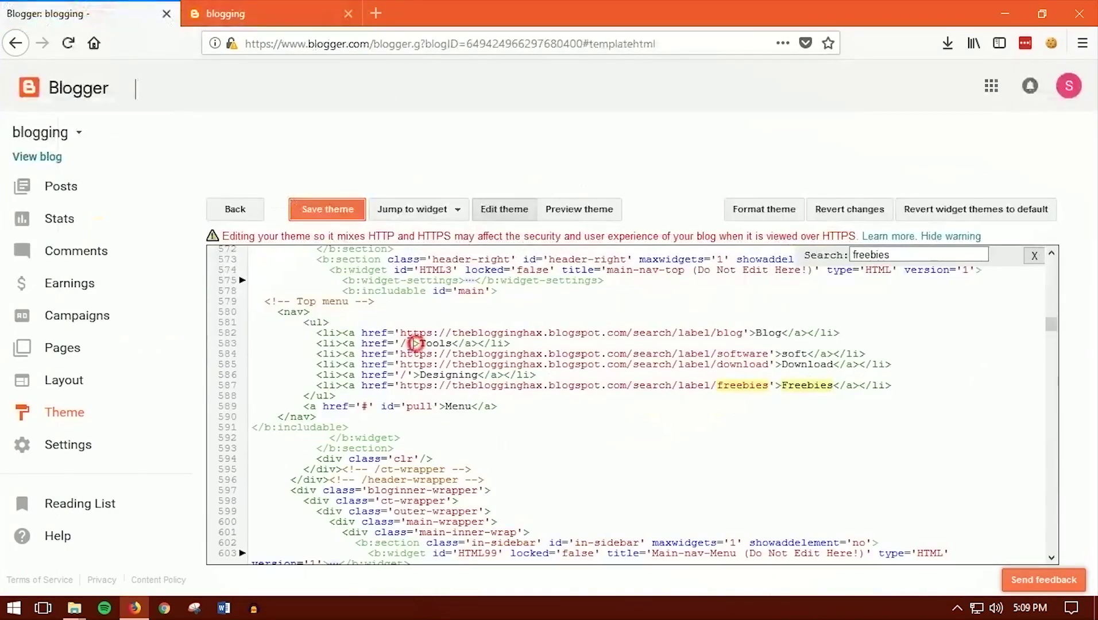
left_click(402, 342)
key("shift+Left")
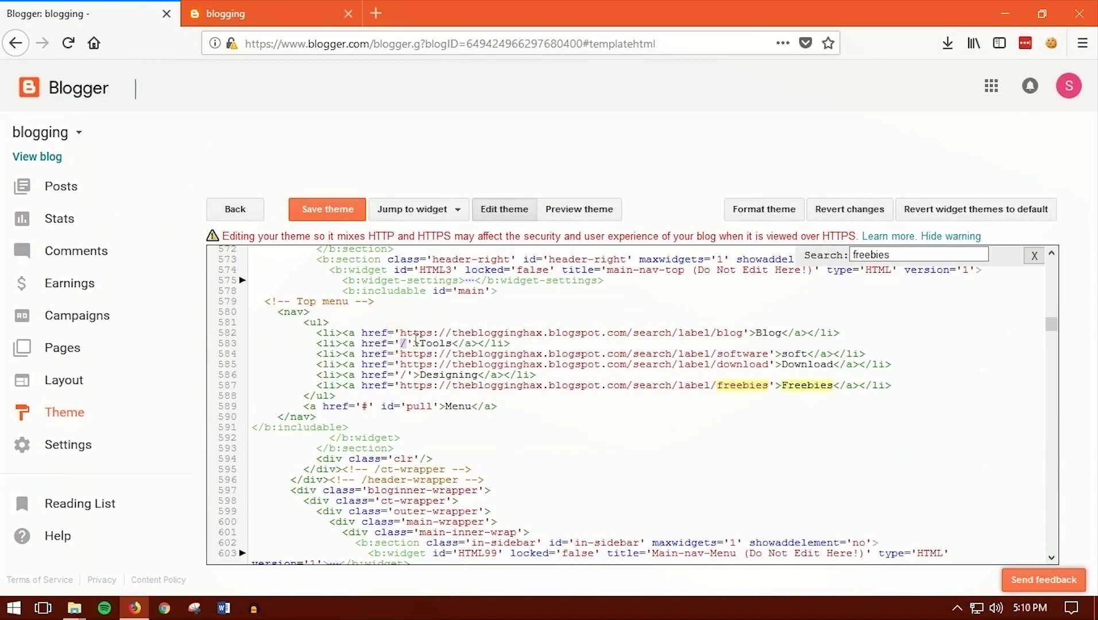
scroll(453, 340, "up", 2)
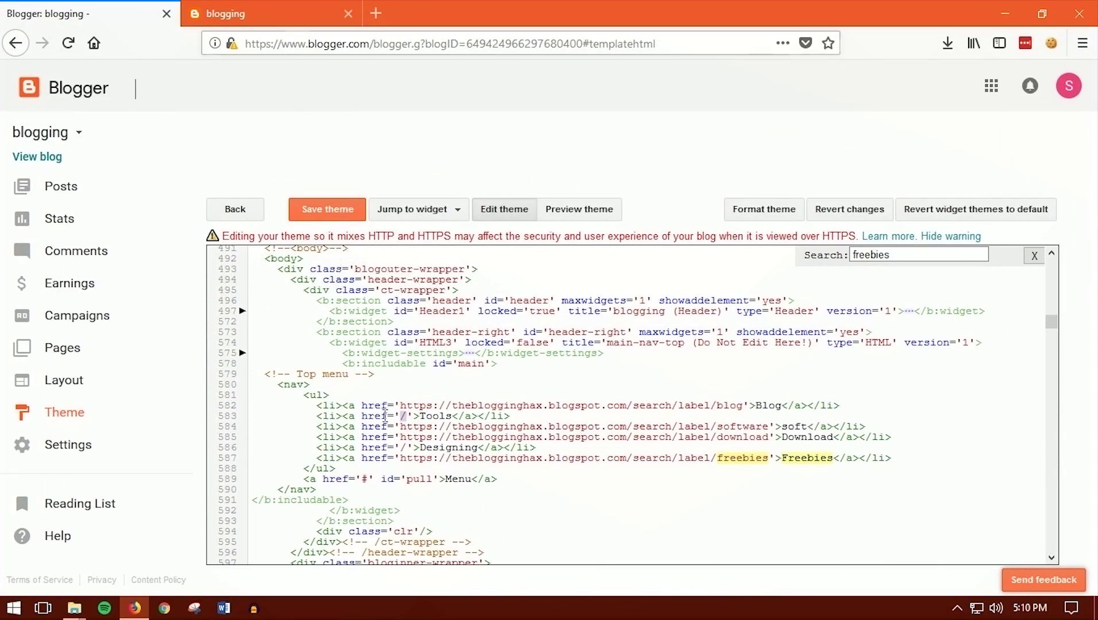
Step: Check the Give Away side menu item on the live blog and search the theme code for "give away" to find the side menu
left_click(256, 17)
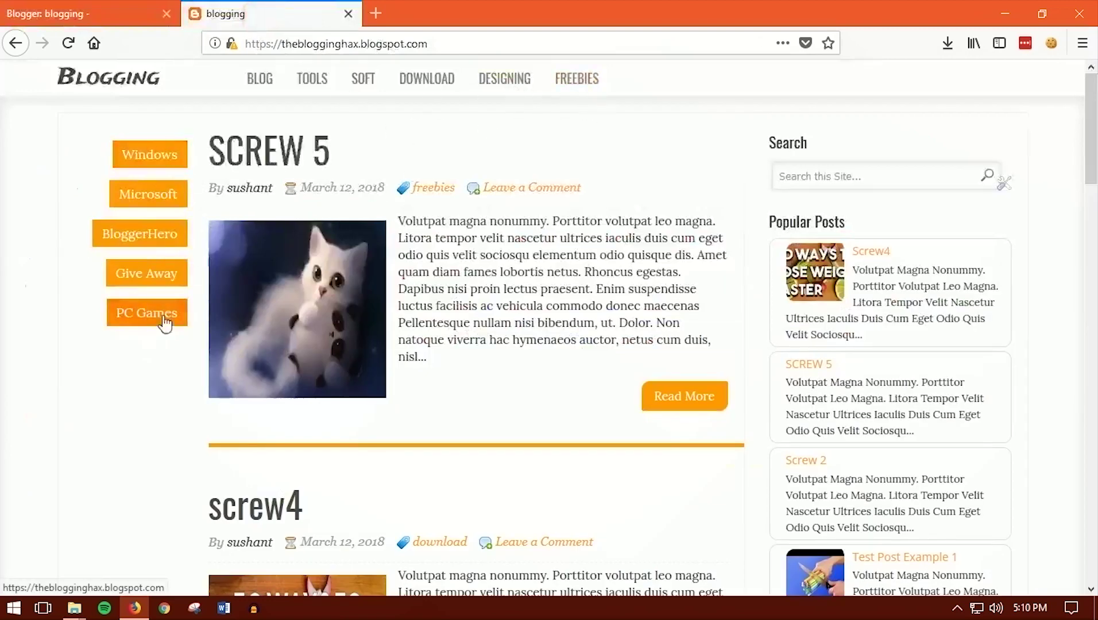
right_click(146, 275)
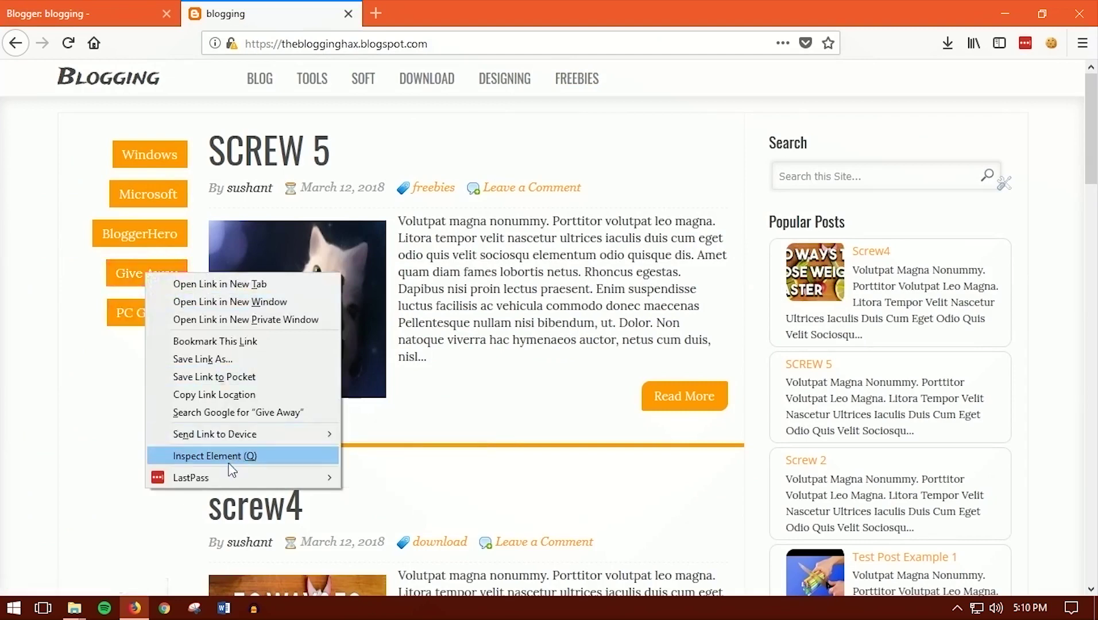
left_click(79, 270)
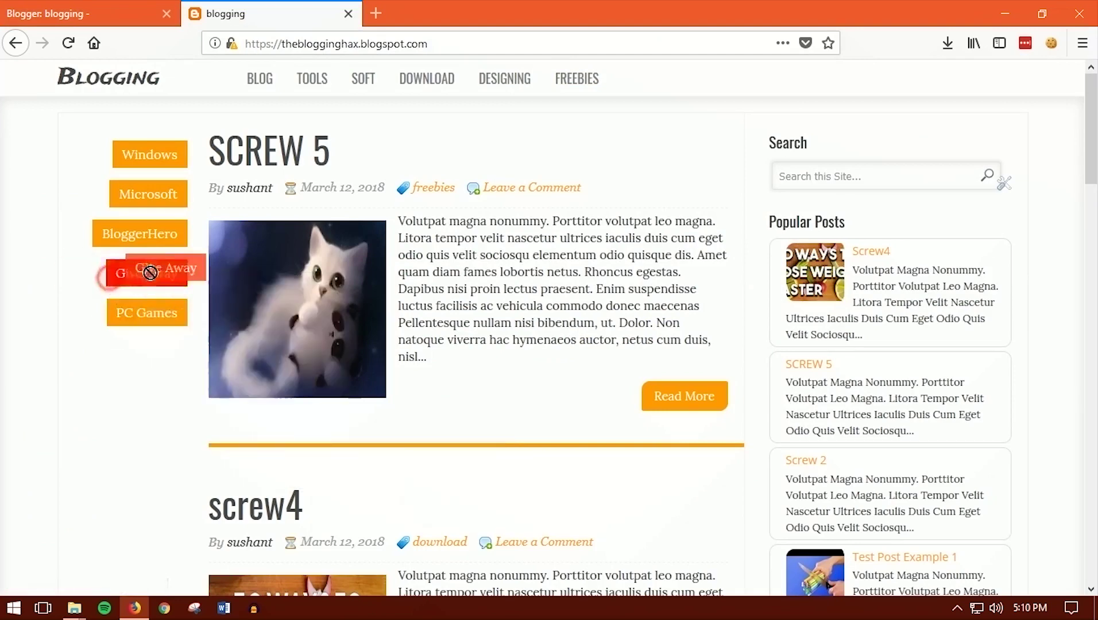
left_click(92, 12)
left_click_drag(902, 254, 833, 252)
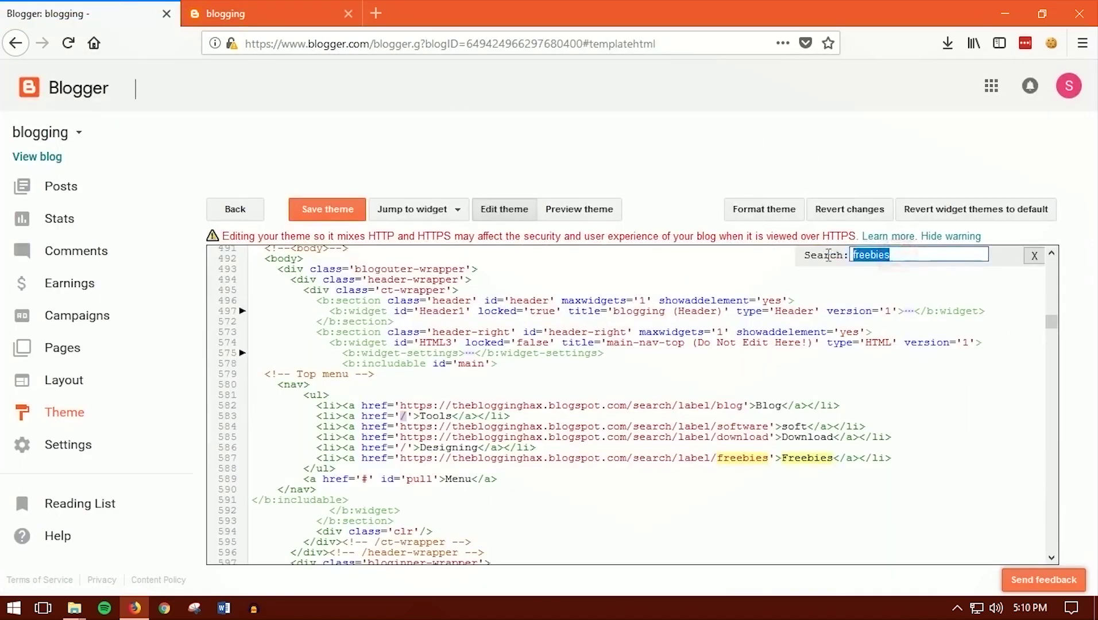
type("give")
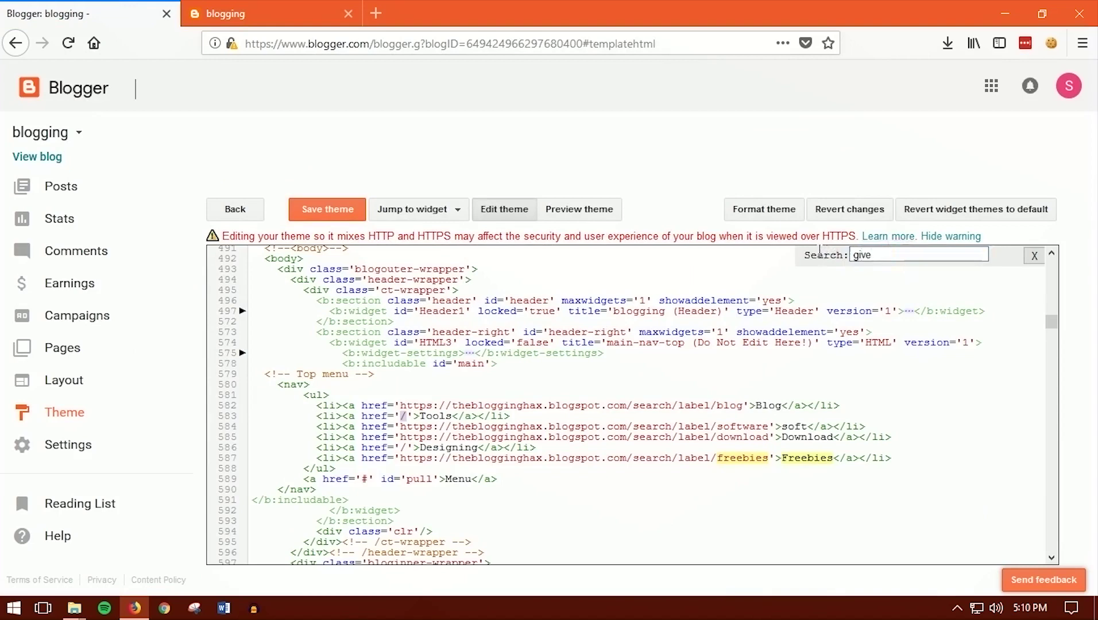
type(" away")
scroll(819, 253, "down", 5)
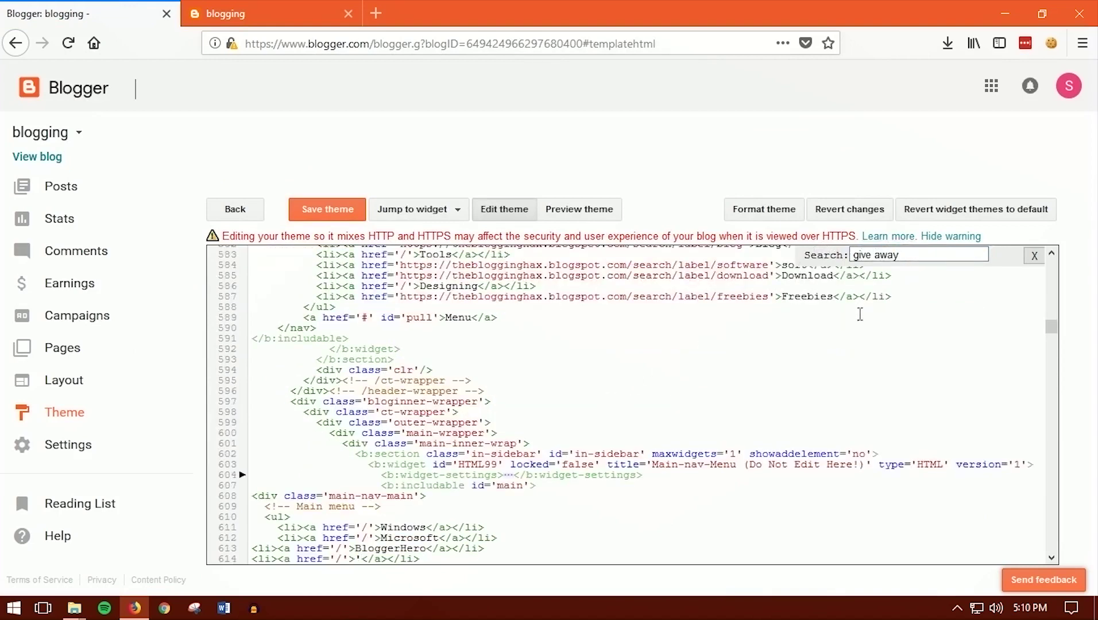
scroll(504, 408, "down", 2)
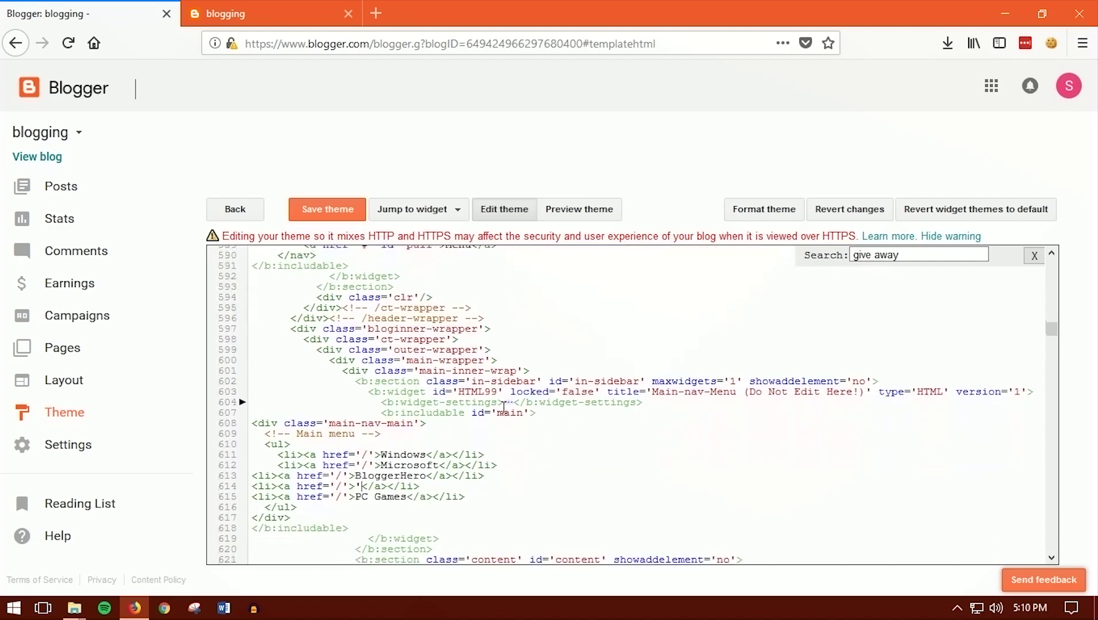
key("ctrl+v")
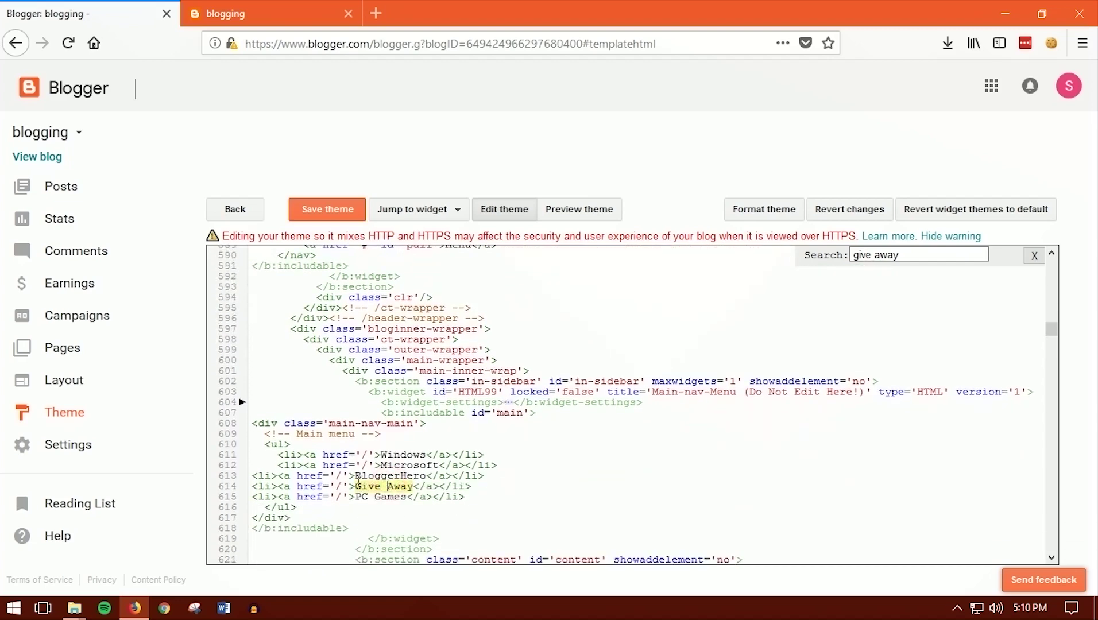
Step: Highlight the Windows side menu item's text and its "/" placeholder link in the theme code, and save the theme
double_click(388, 454)
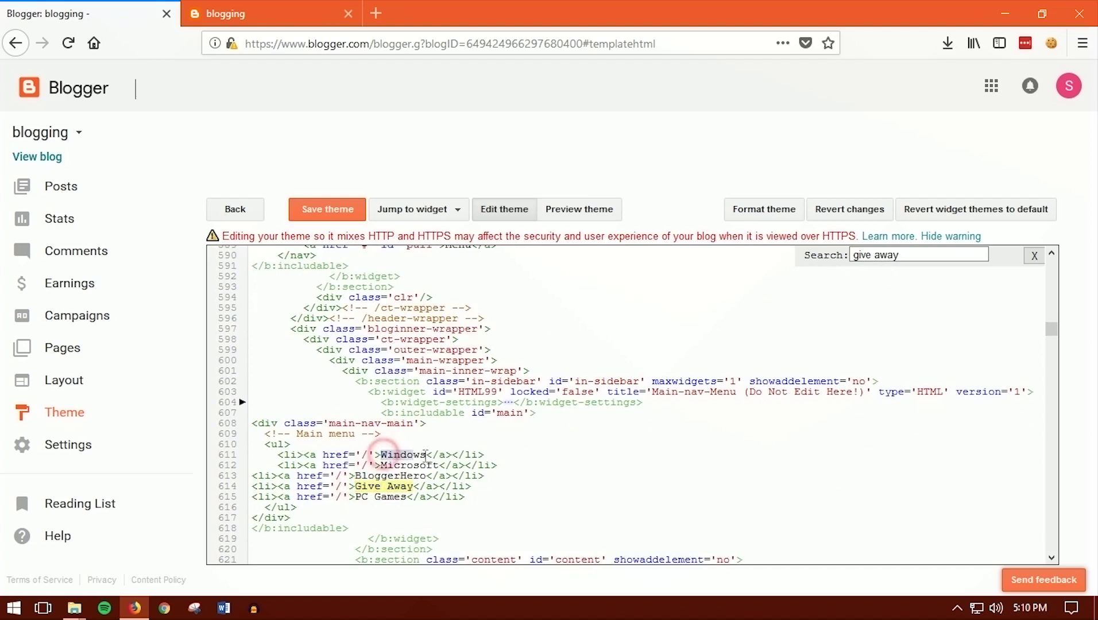
left_click(370, 457)
left_click_drag(370, 458, 379, 451)
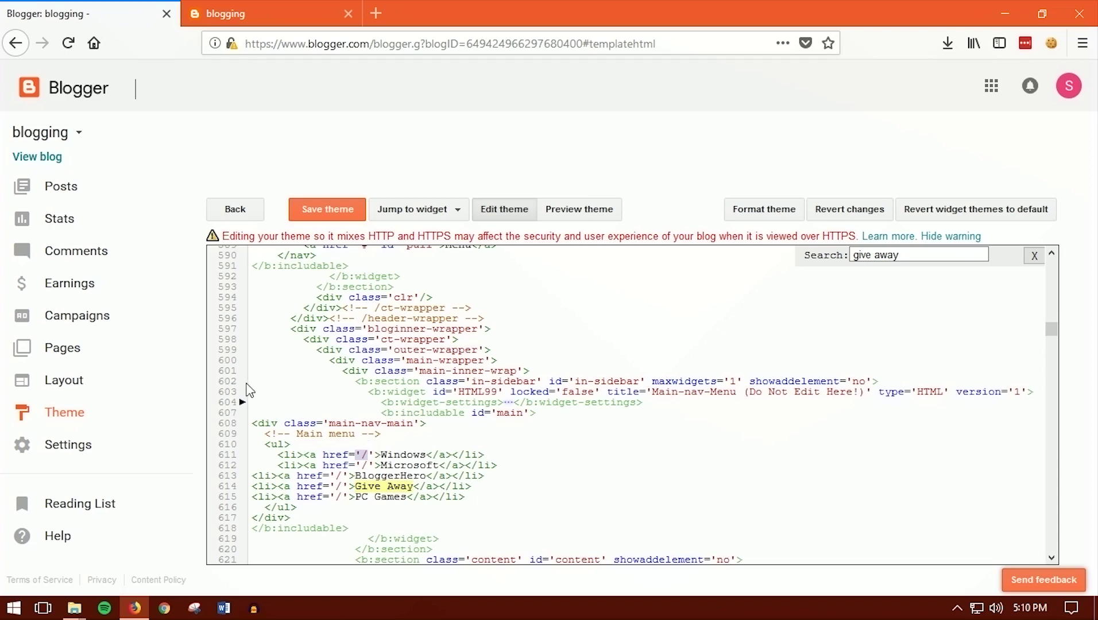
left_click(333, 212)
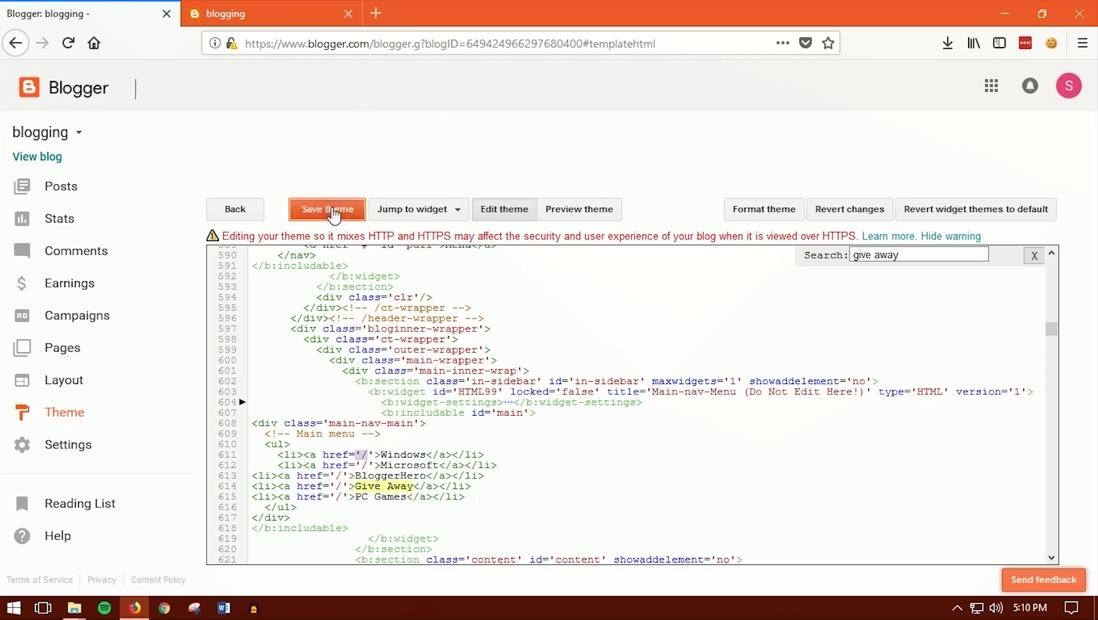
left_click(308, 13)
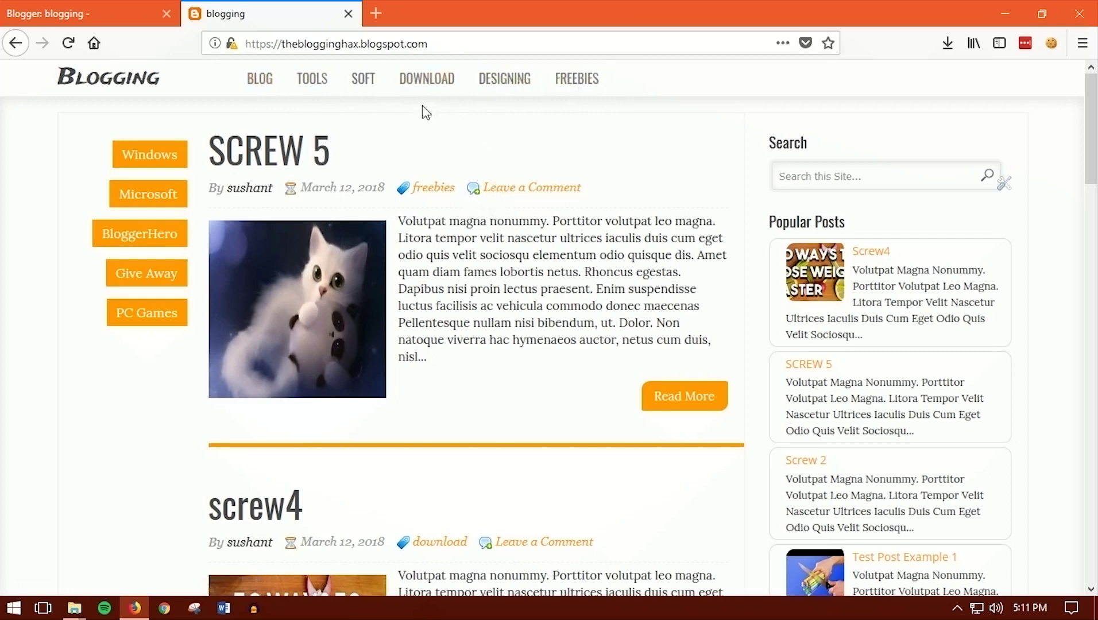
left_click(92, 13)
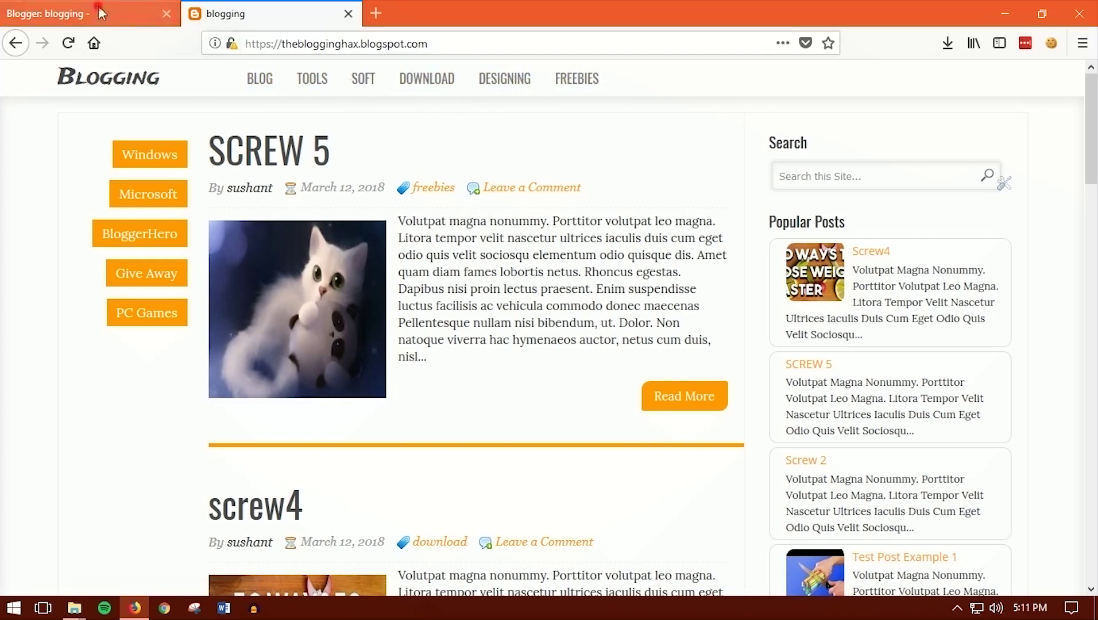
left_click(262, 8)
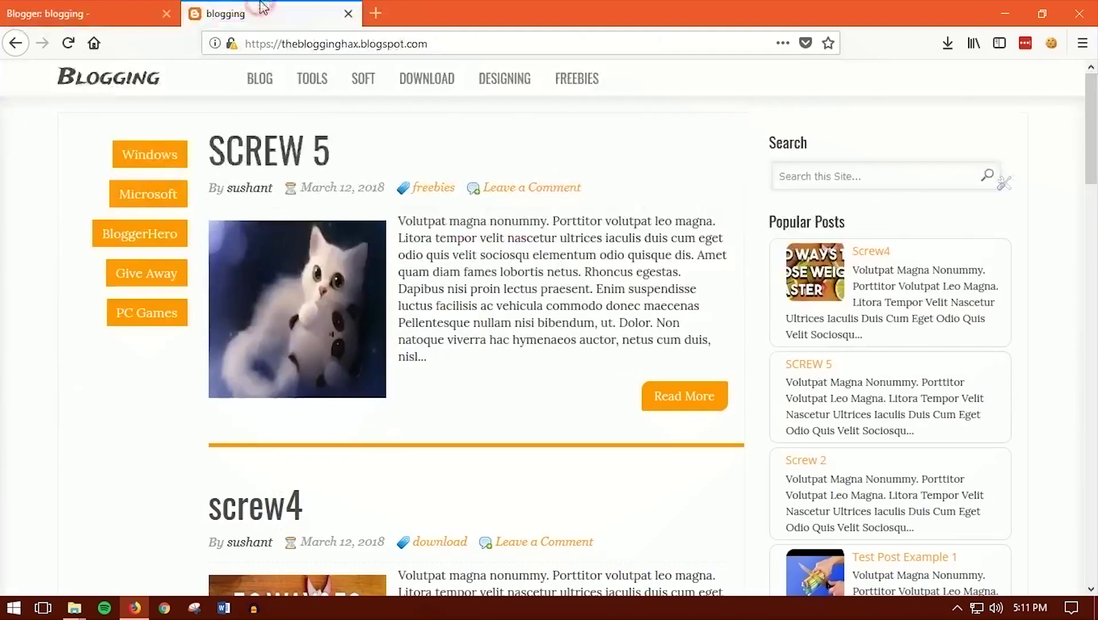